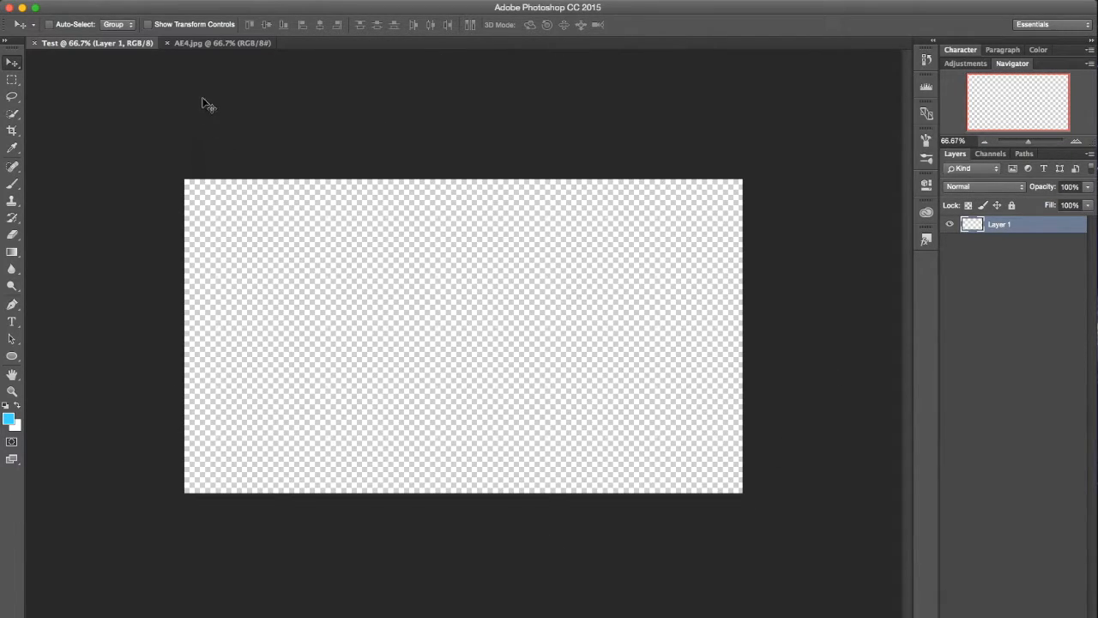
Step: Sample the dark blue from the AE4.jpg reference image and fill Layer 1 of the Test document with it
left_click(214, 43)
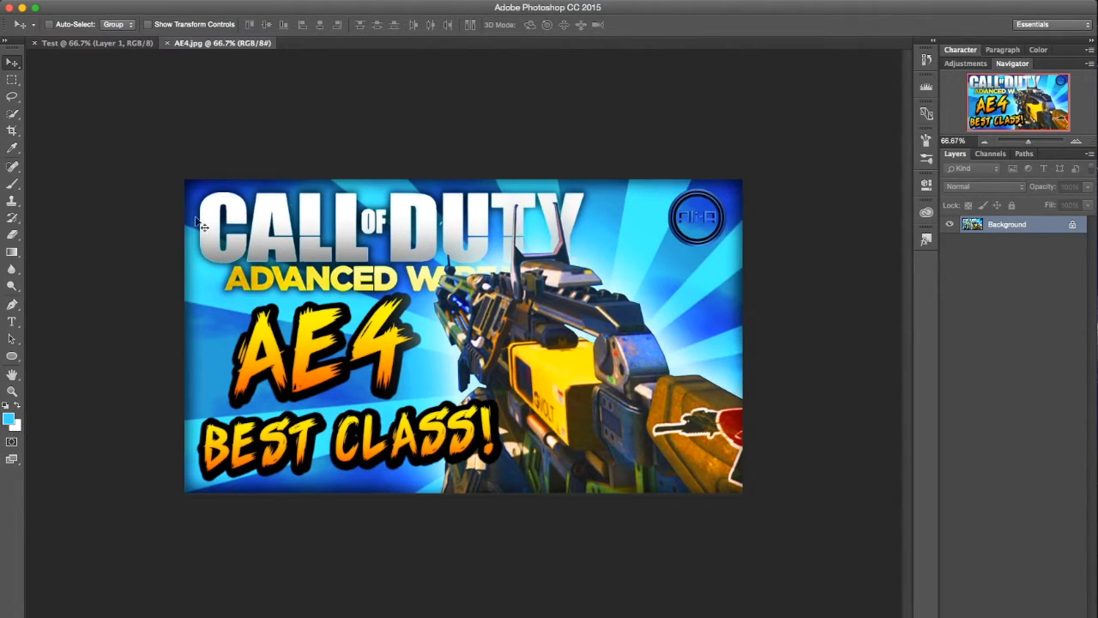
left_click(13, 149)
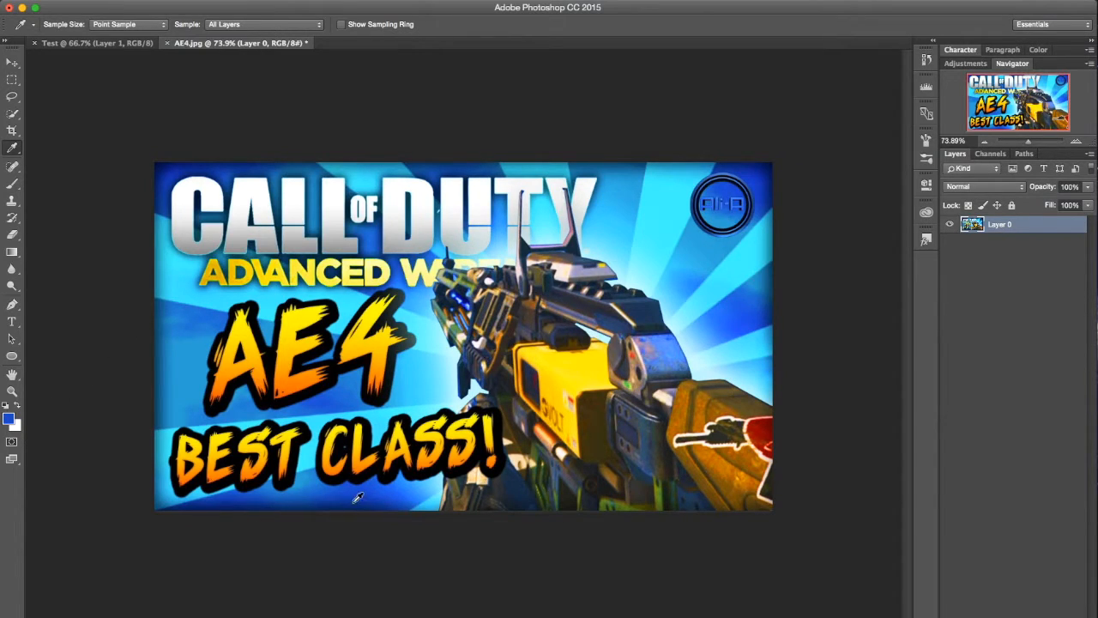
left_click(96, 43)
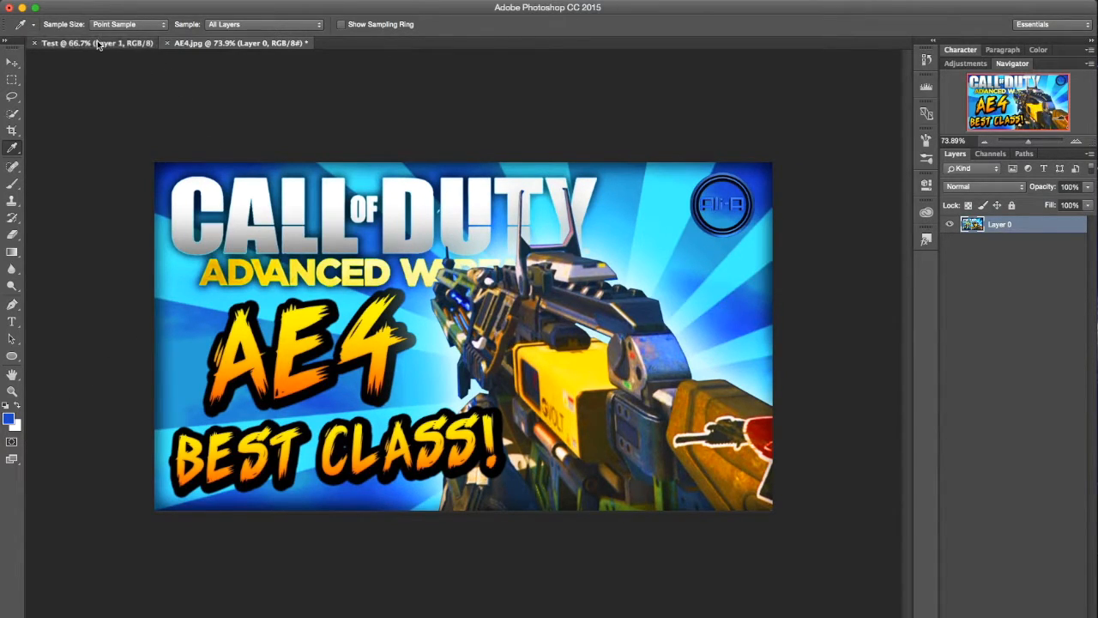
key("super+BackSpace")
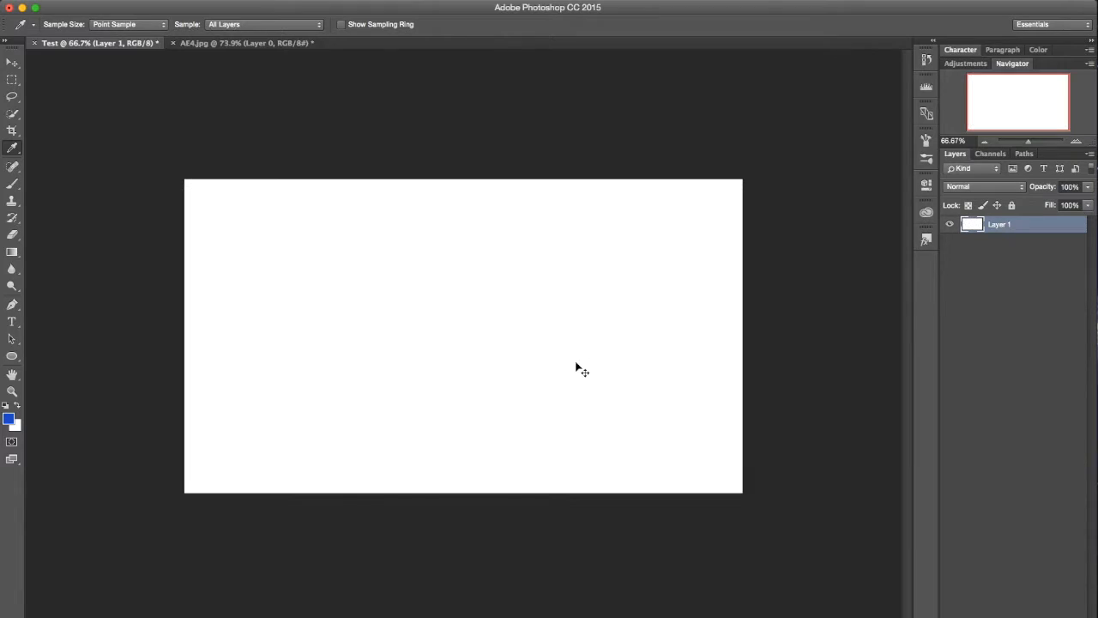
key("alt+BackSpace")
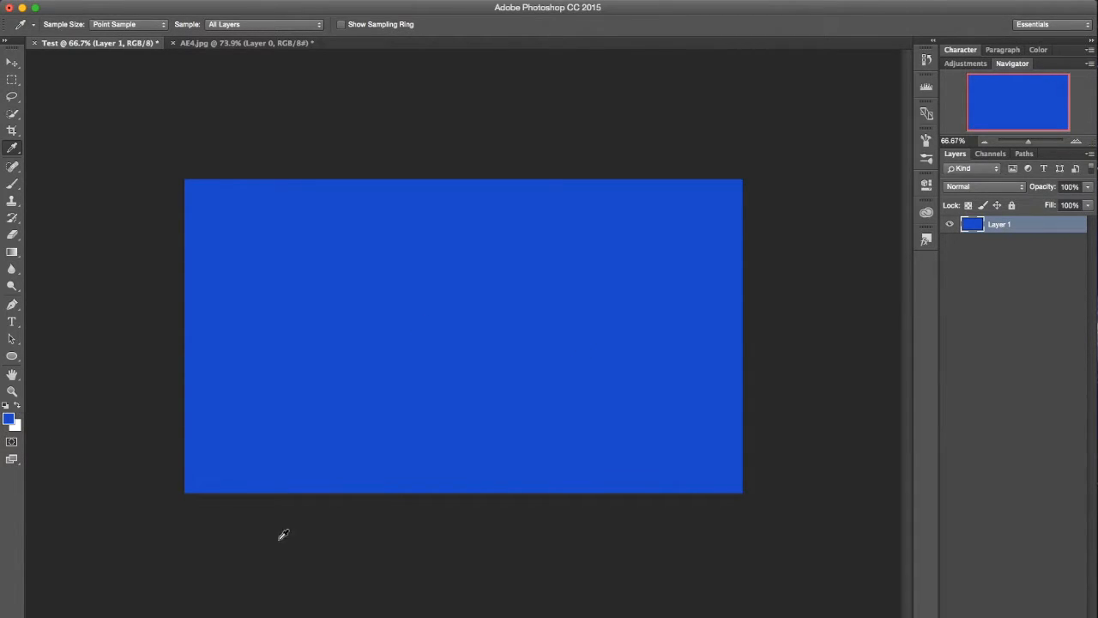
Step: Place star.png from the Youtube folder's Templates & Overlays subfolder over the blue background at full canvas size and rasterize its layer
left_click(280, 614)
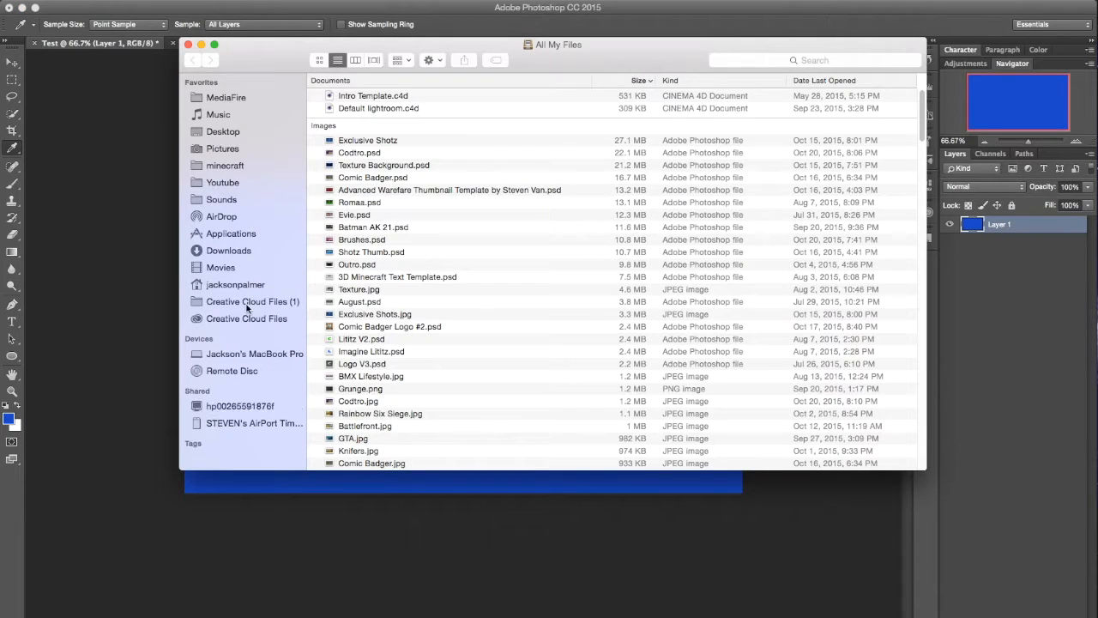
left_click(224, 183)
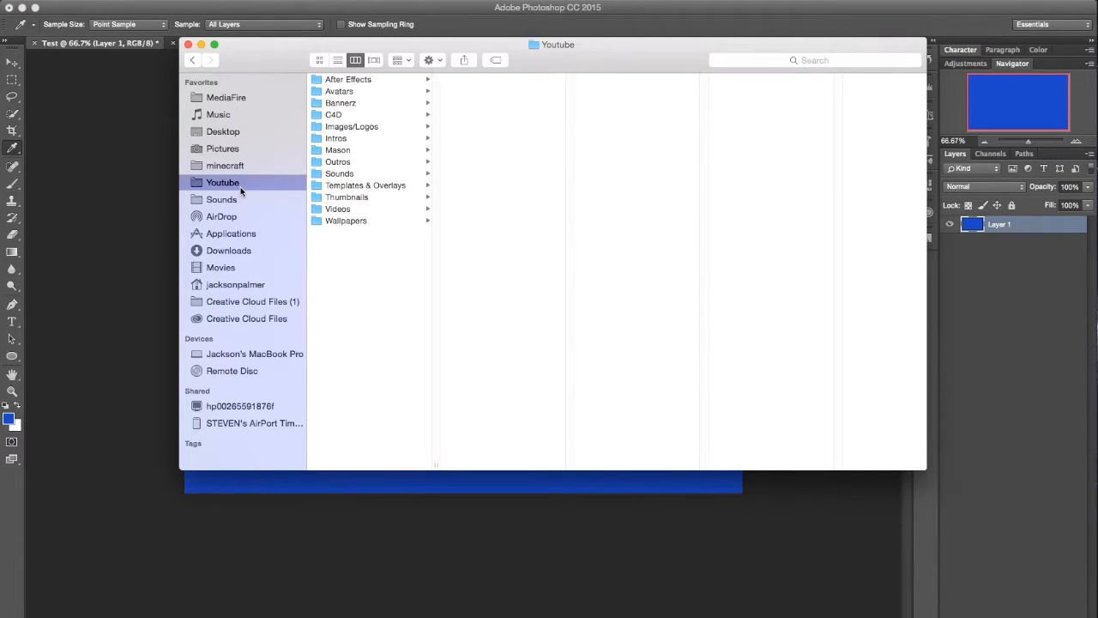
left_click(361, 186)
left_click(485, 186)
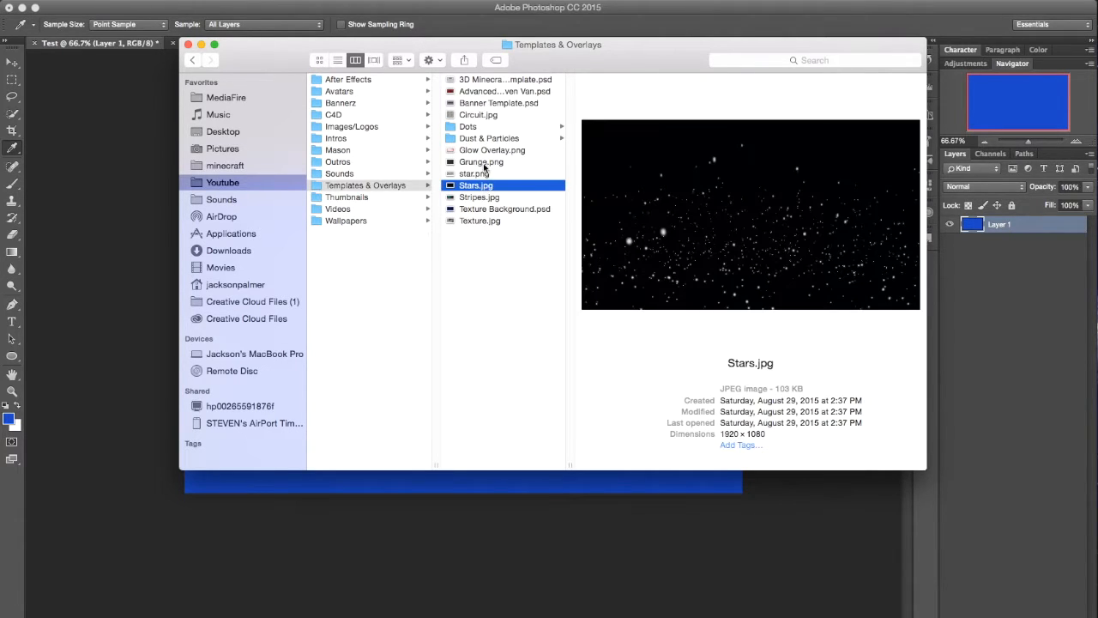
left_click(475, 173)
left_click_drag(474, 174, 445, 532)
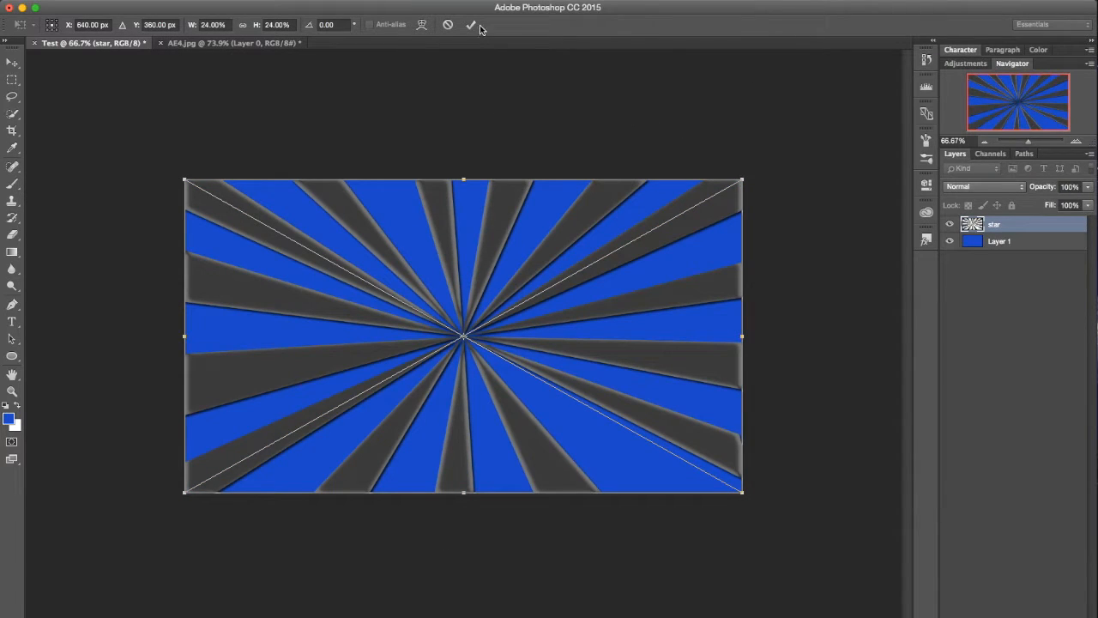
left_click(472, 25)
key("i")
right_click(1002, 225)
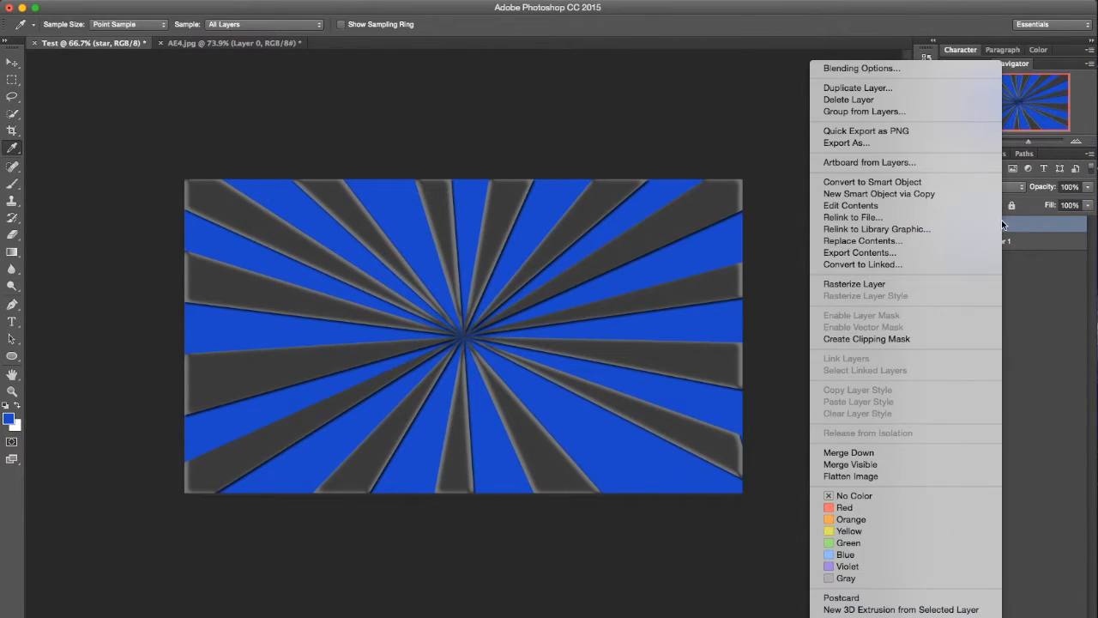
left_click(892, 284)
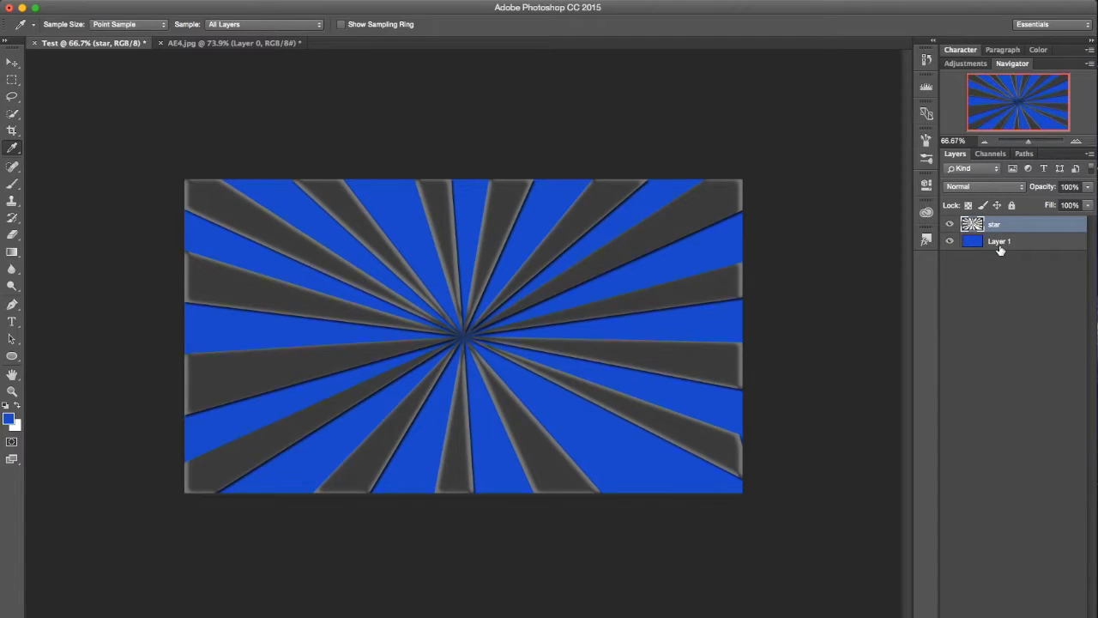
double_click(1038, 223)
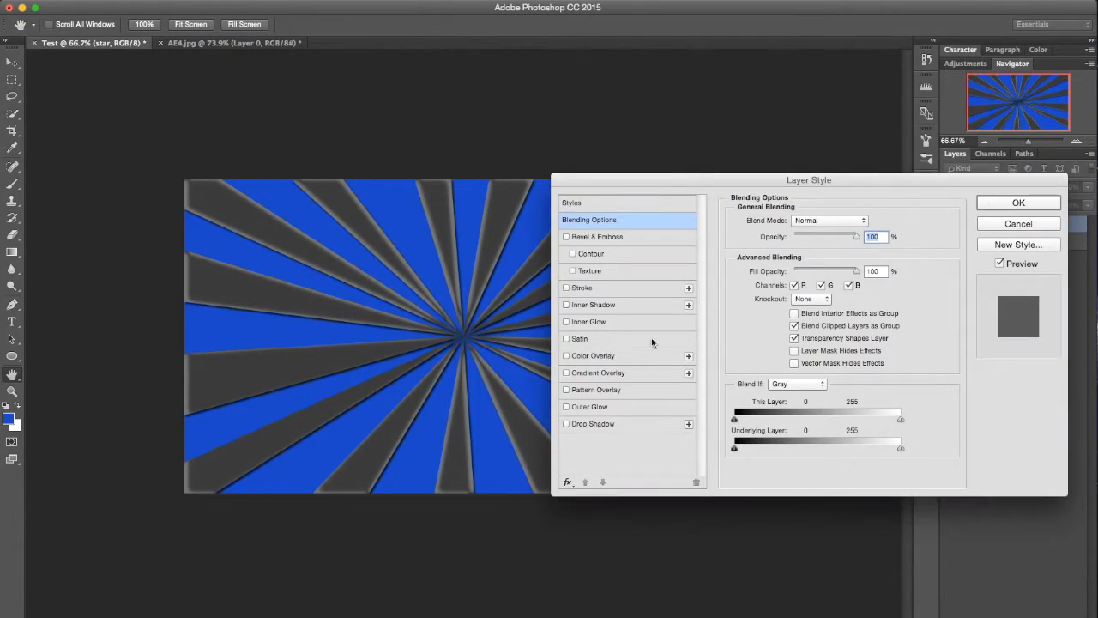
left_click(599, 355)
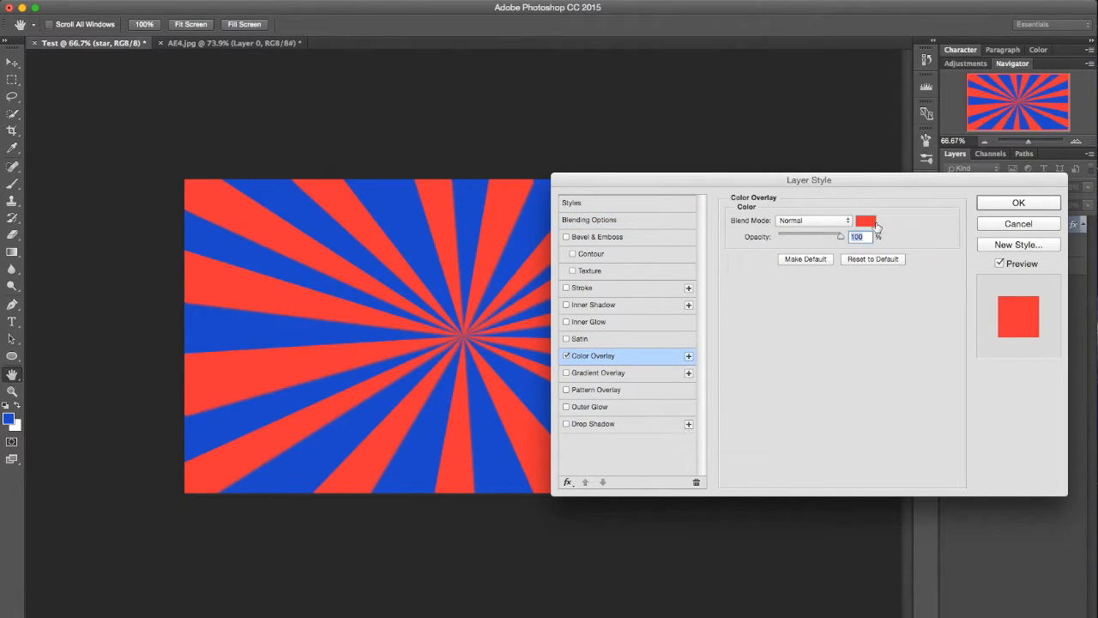
left_click(1001, 225)
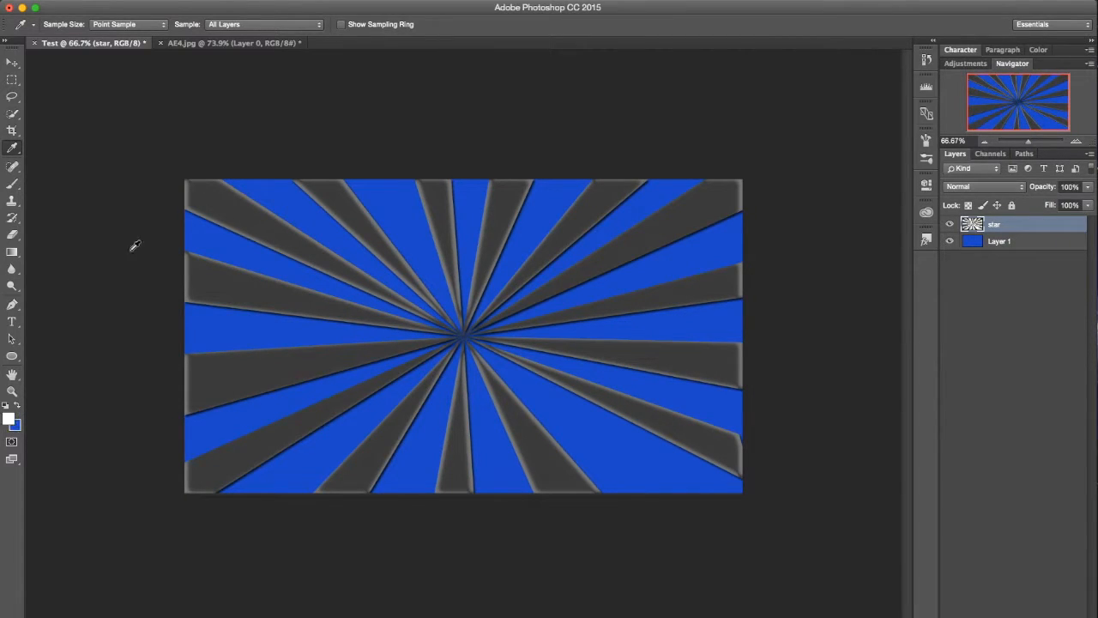
Step: Sample the light cyan of the background in AE4.jpg as the foreground color and return to the Test document
left_click(260, 45)
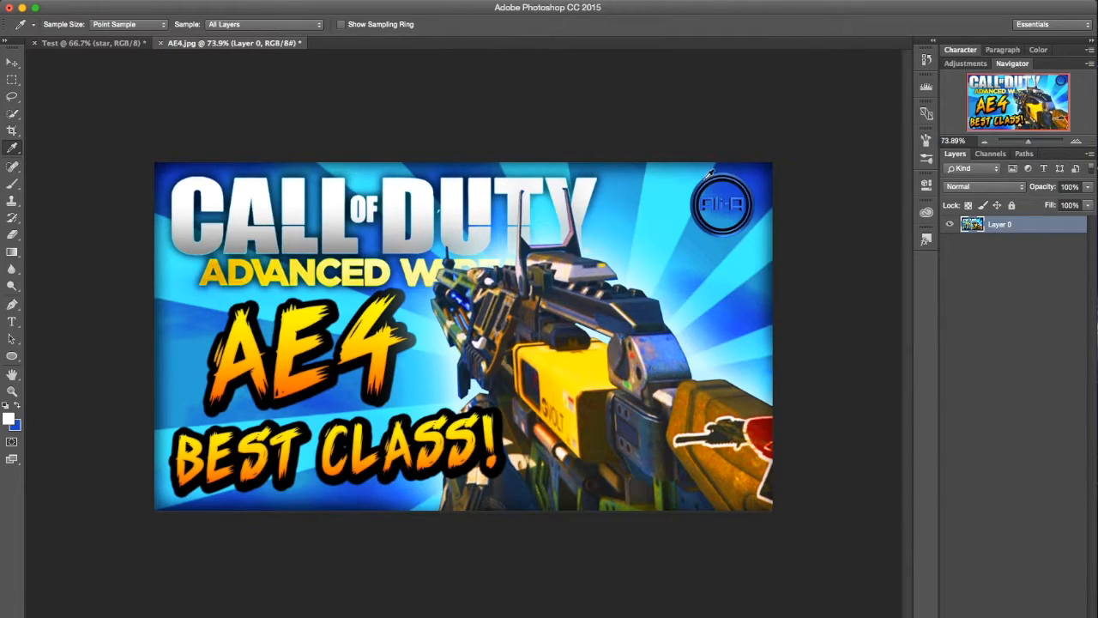
left_click(183, 272)
left_click(97, 43)
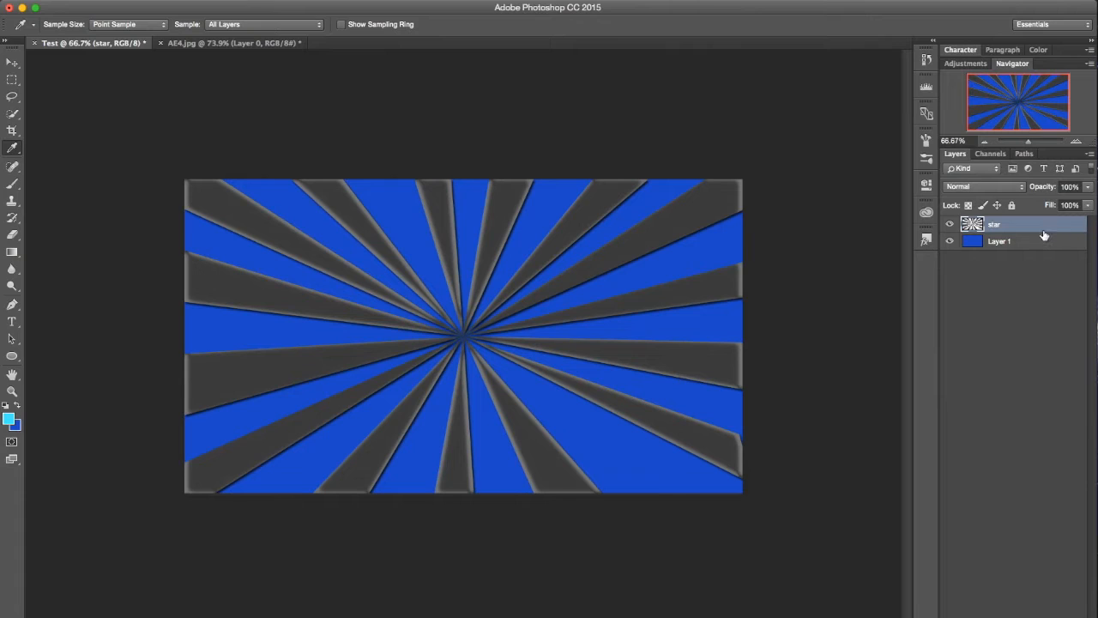
Step: Apply a Color Overlay to the star layer using the sampled light cyan (#02eaff) at 100% opacity
double_click(1042, 230)
left_click(604, 359)
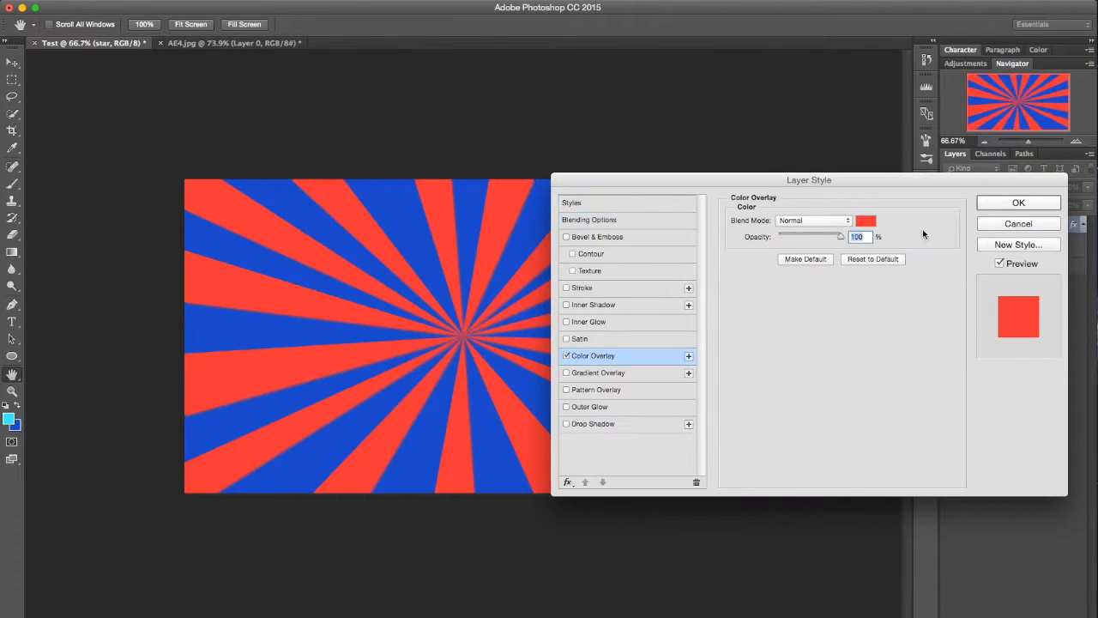
left_click(866, 221)
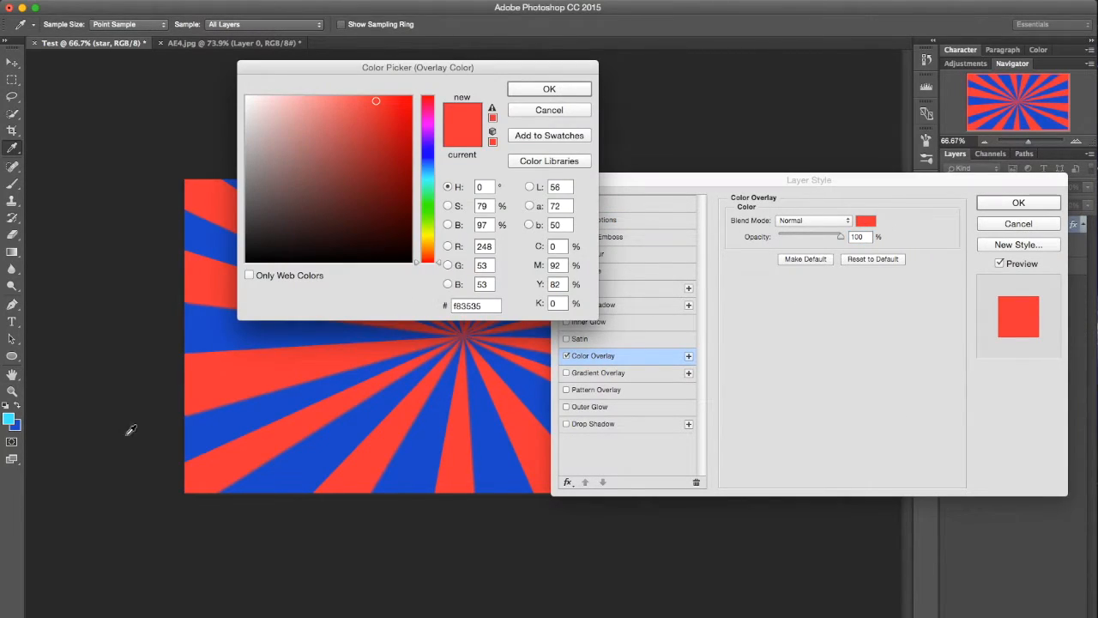
left_click(10, 417)
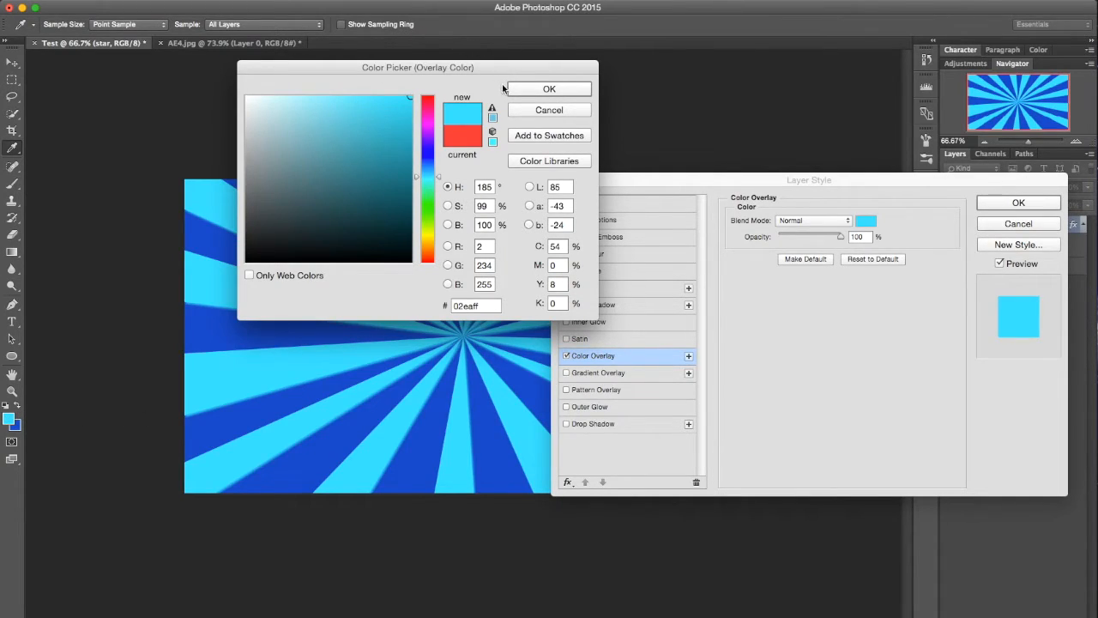
left_click(541, 89)
left_click(1042, 205)
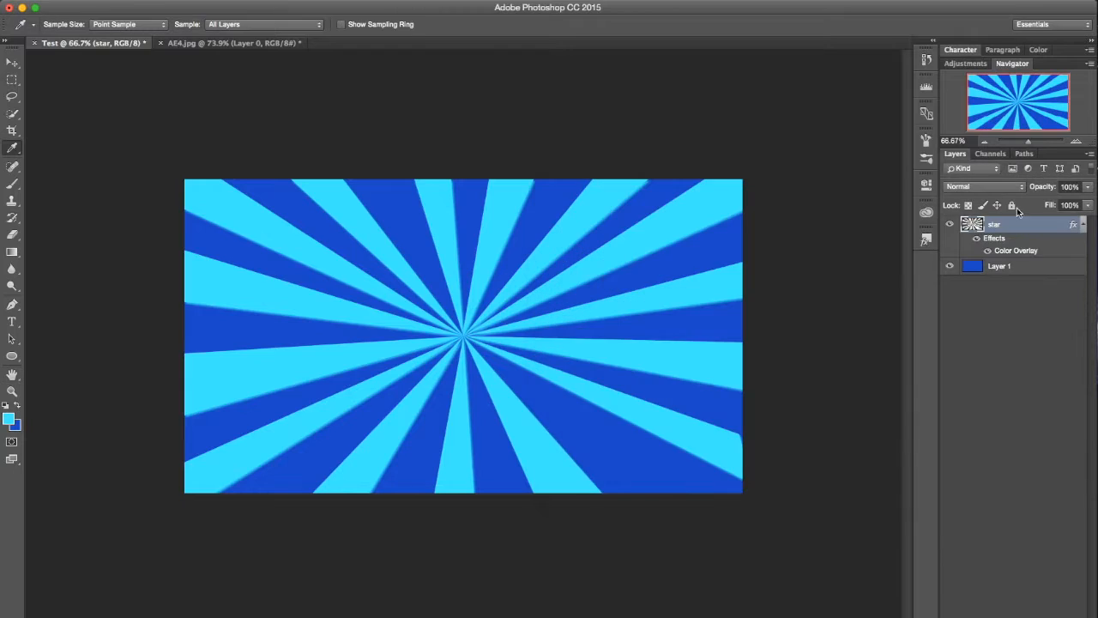
Step: Place the AE4 Png gun image over the right part of the rays, scaled to about 25.54% and rotated about -1.4°
left_click(787, 611)
left_click_drag(787, 606, 502, 361)
left_click_drag(600, 300, 653, 295)
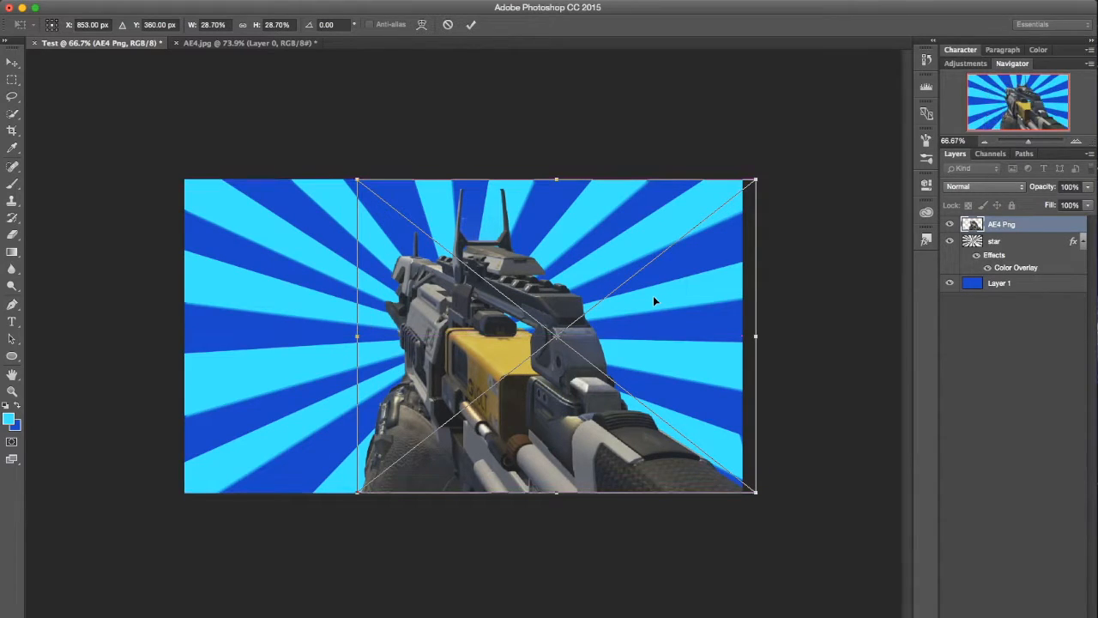
left_click(243, 24)
left_click_drag(354, 179, 391, 225)
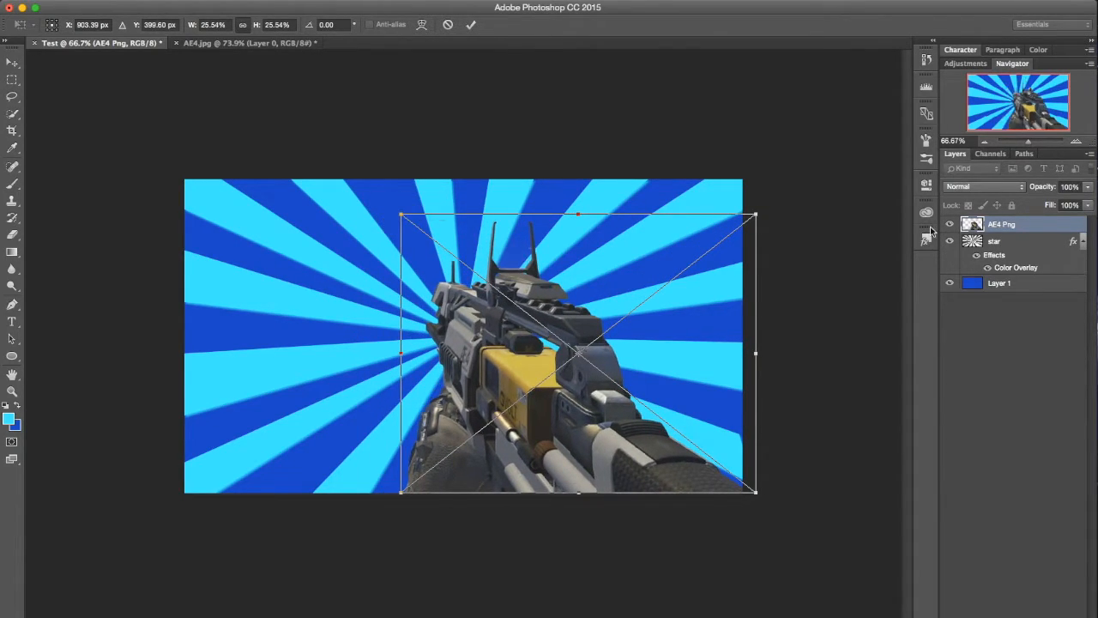
left_click_drag(792, 299, 790, 294)
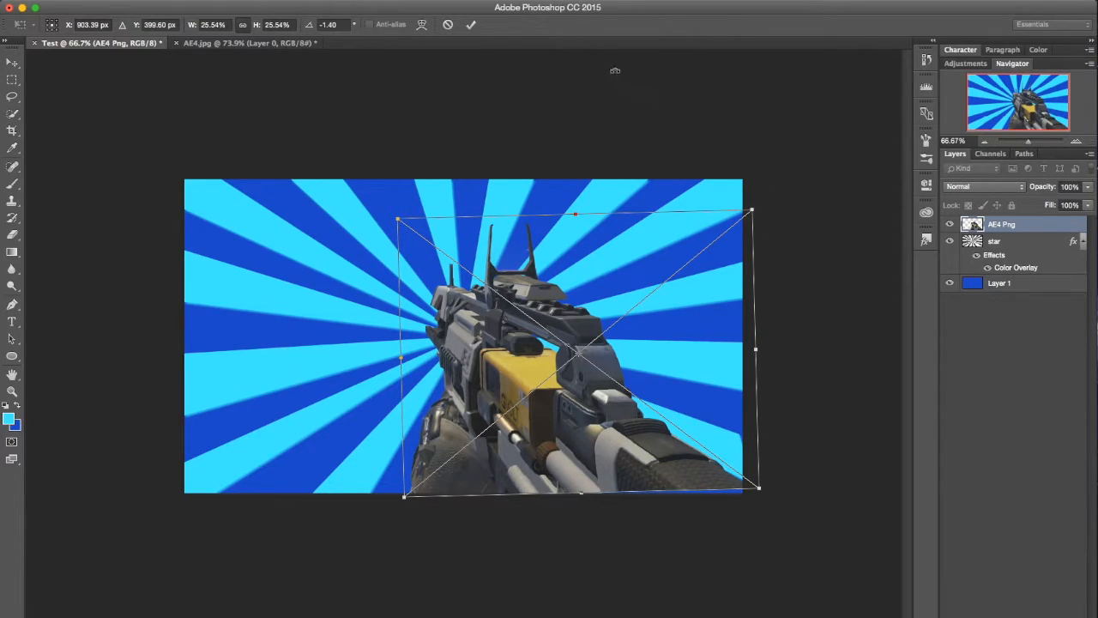
key("i")
left_click(471, 25)
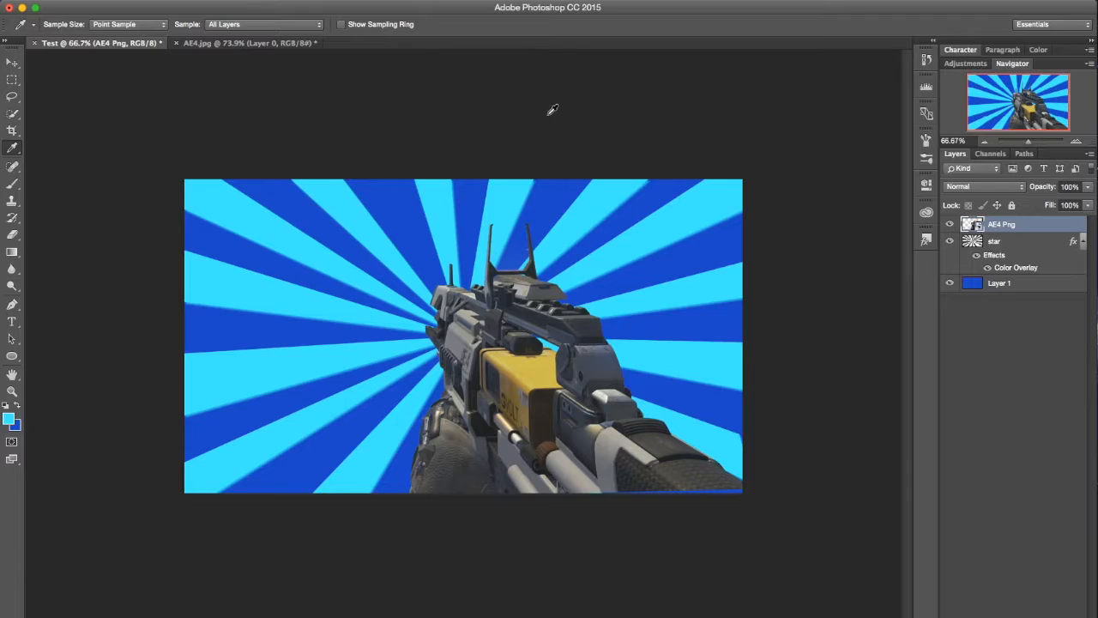
Step: Compare with AE4.jpg, then move the gun slightly right and down and scale it proportionally to about 27.54%
left_click(255, 42)
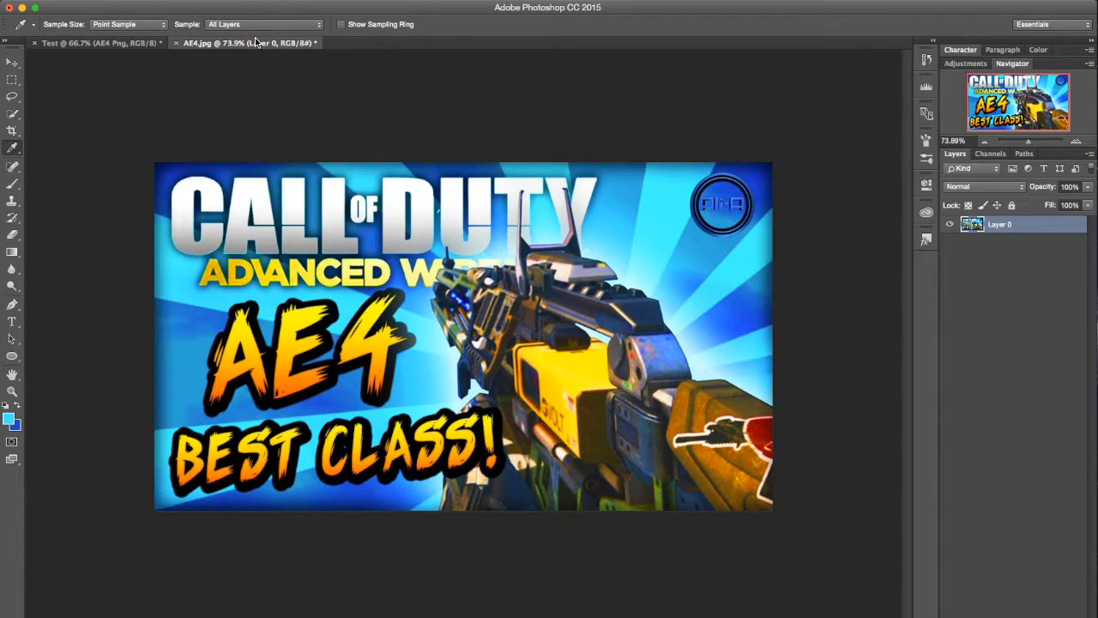
left_click(101, 43)
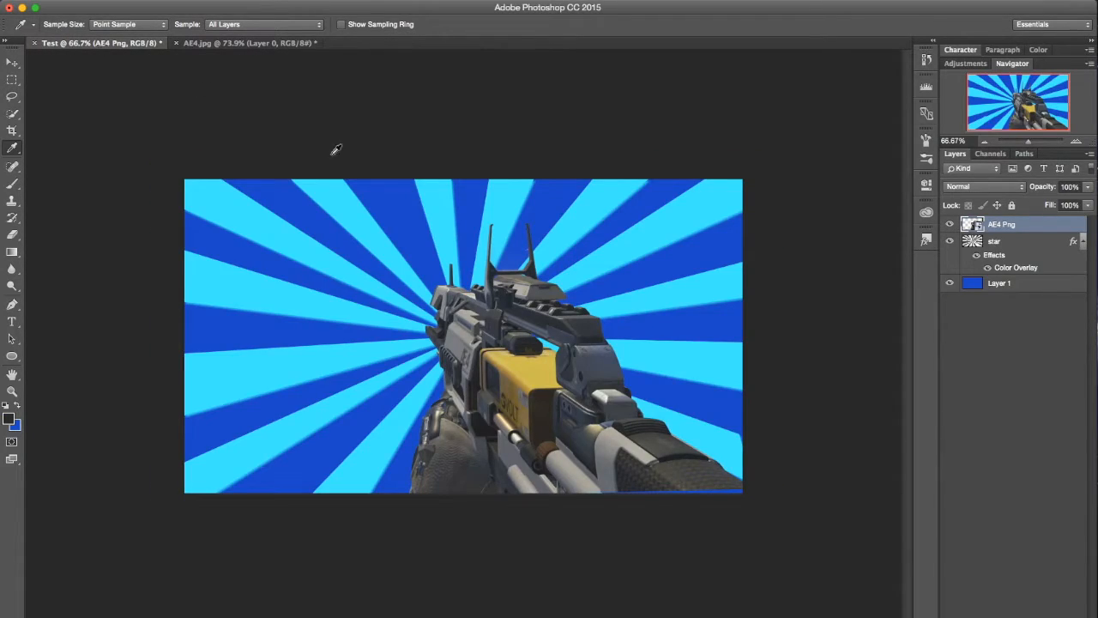
key("v")
left_click_drag(569, 379, 594, 385)
key("super+t")
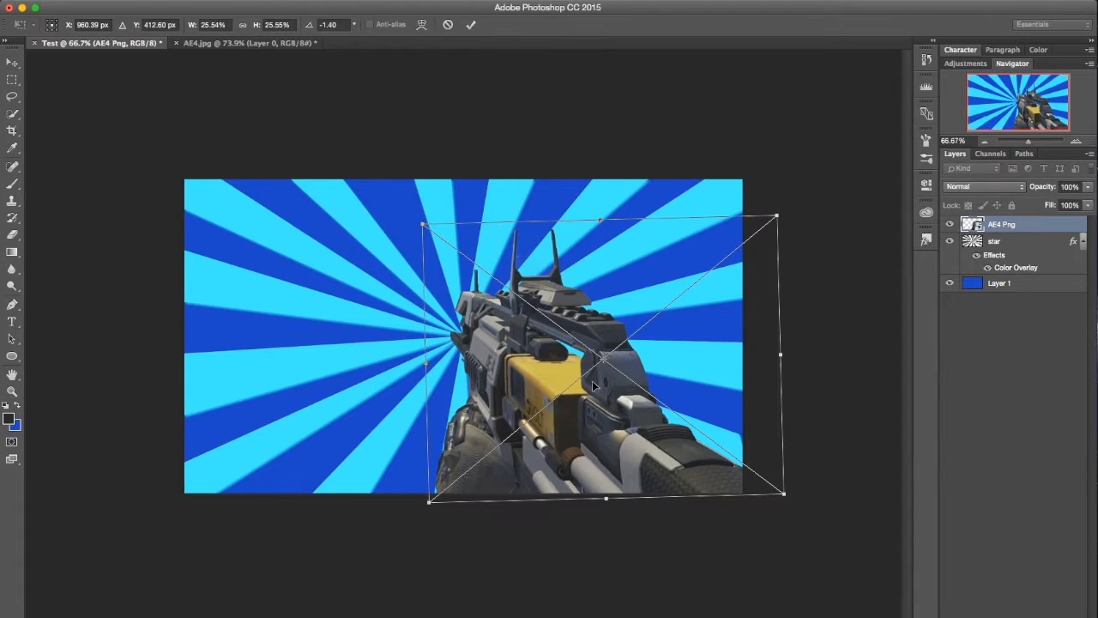
left_click(245, 27)
left_click_drag(254, 27, 256, 27)
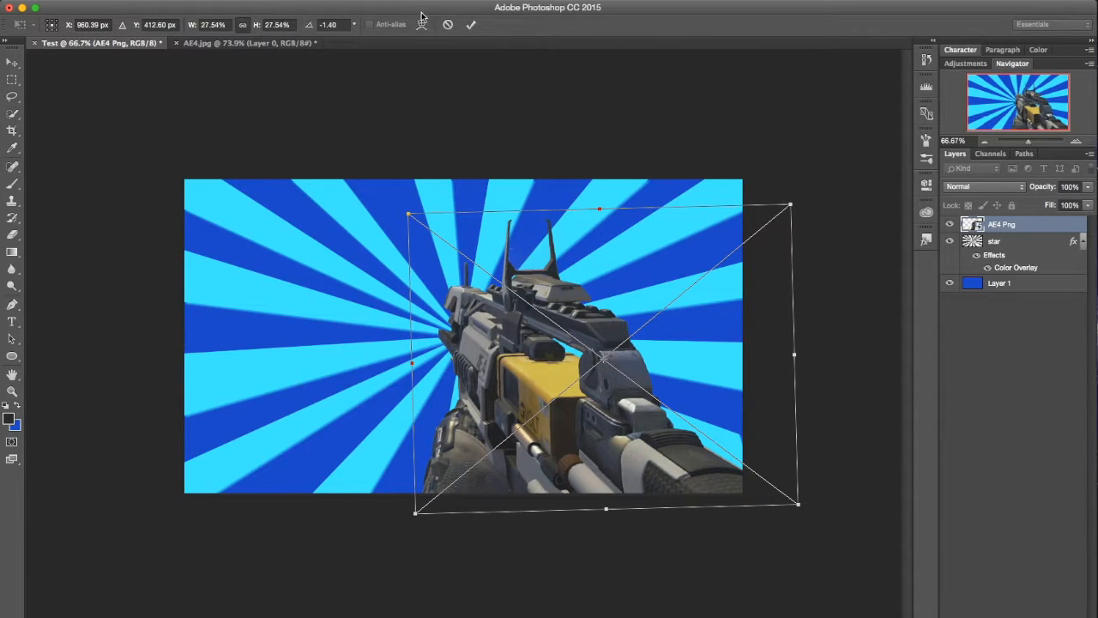
left_click(468, 25)
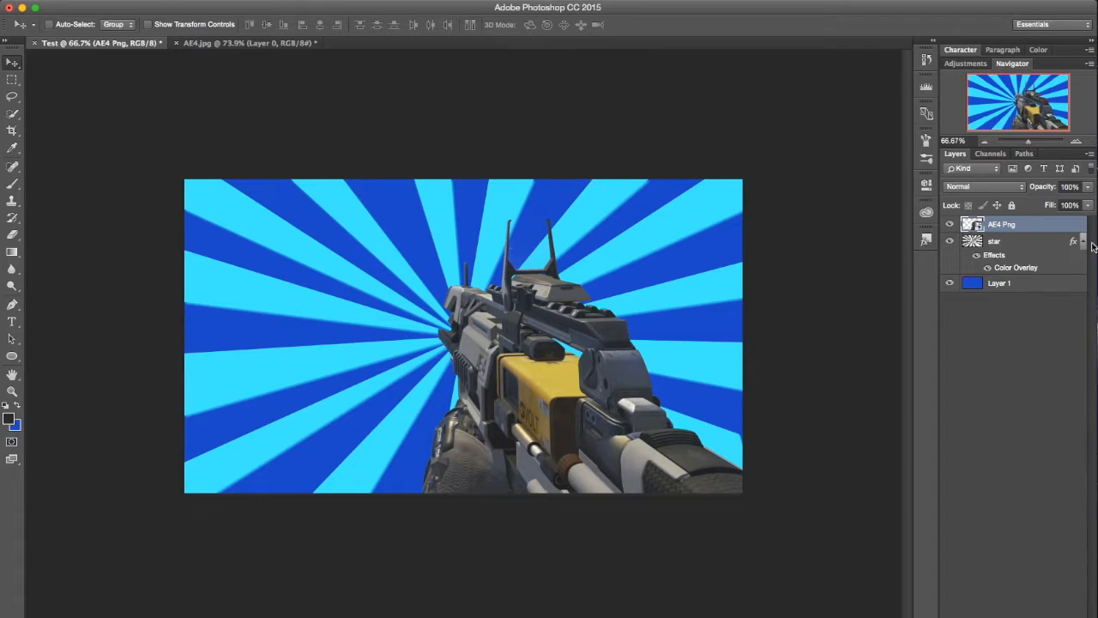
Step: Rasterize the AE4 Png layer
right_click(1025, 229)
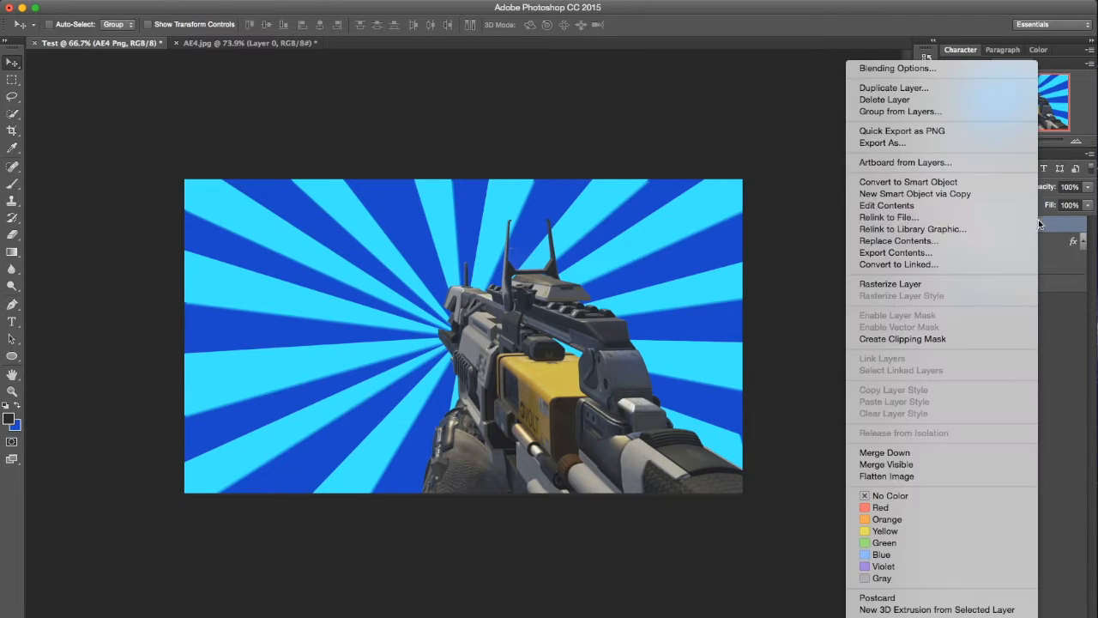
left_click(905, 287)
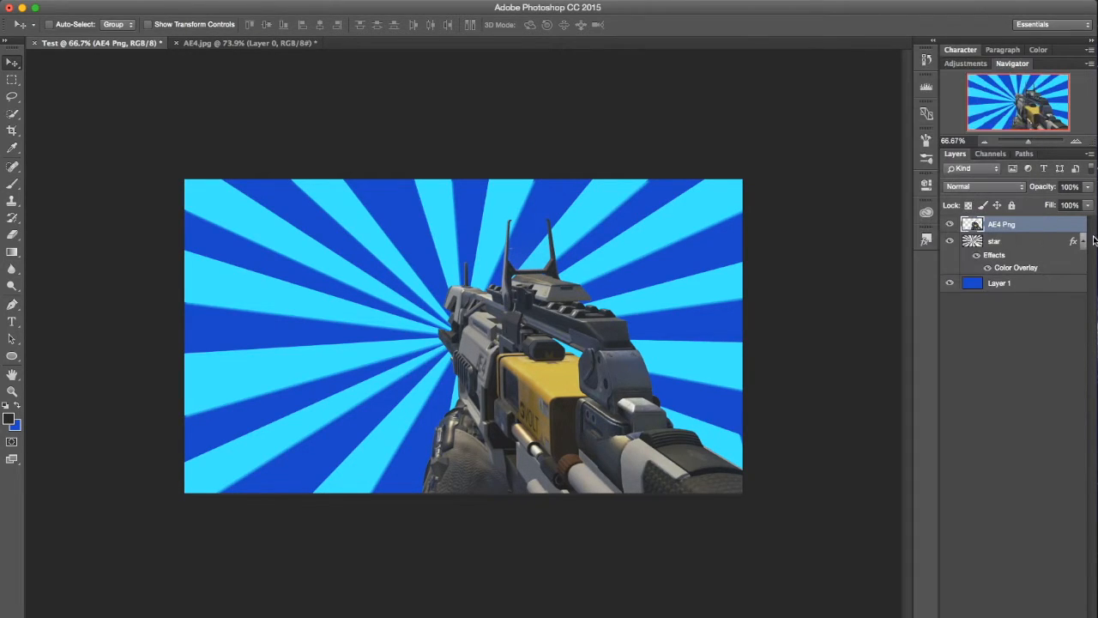
left_click(926, 186)
left_click(925, 186)
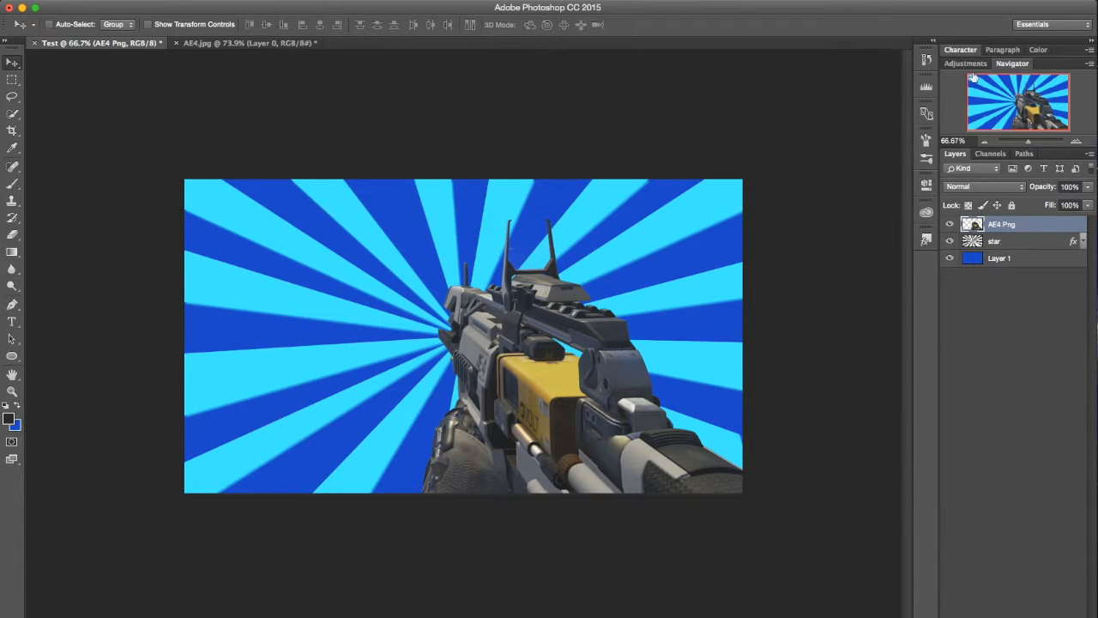
Step: Add a Hue/Saturation adjustment layer above AE4 Png, remove its layer mask and raise the saturation to about +61
left_click(965, 64)
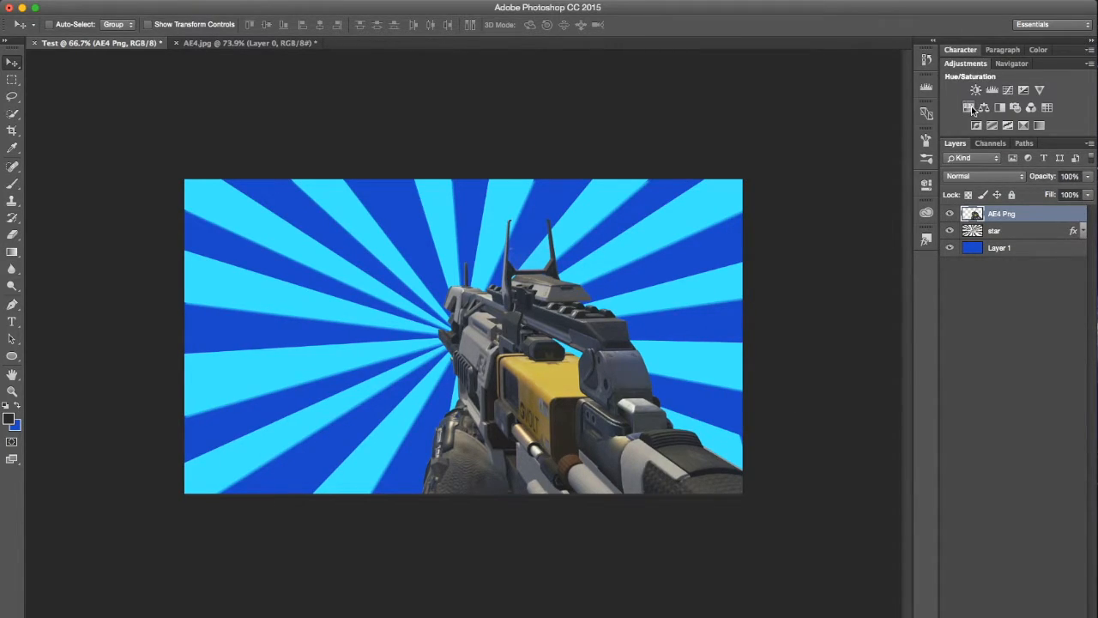
left_click(968, 107)
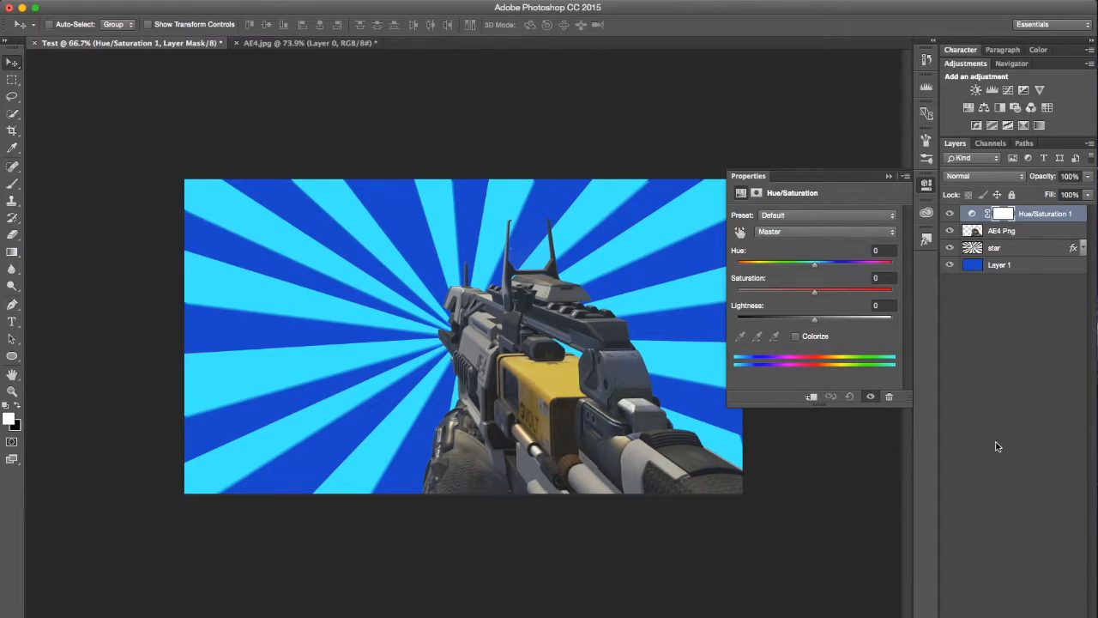
left_click(1072, 616)
left_click_drag(821, 296, 855, 294)
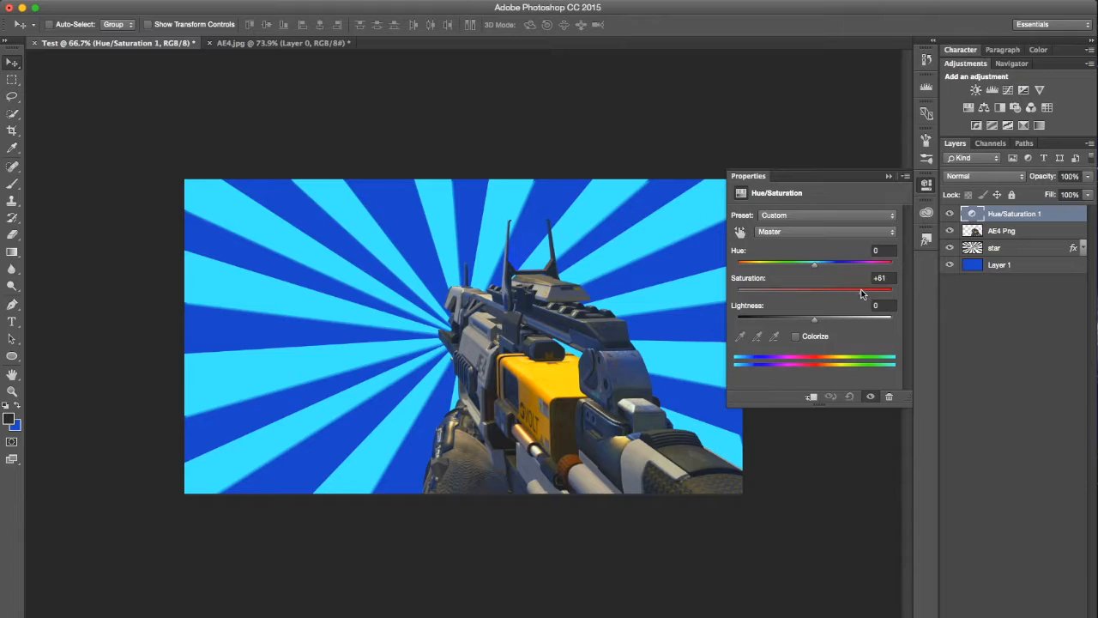
Step: Clip the Hue/Saturation 1 adjustment to the AE4 Png layer so it affects only the gun
left_click(926, 185)
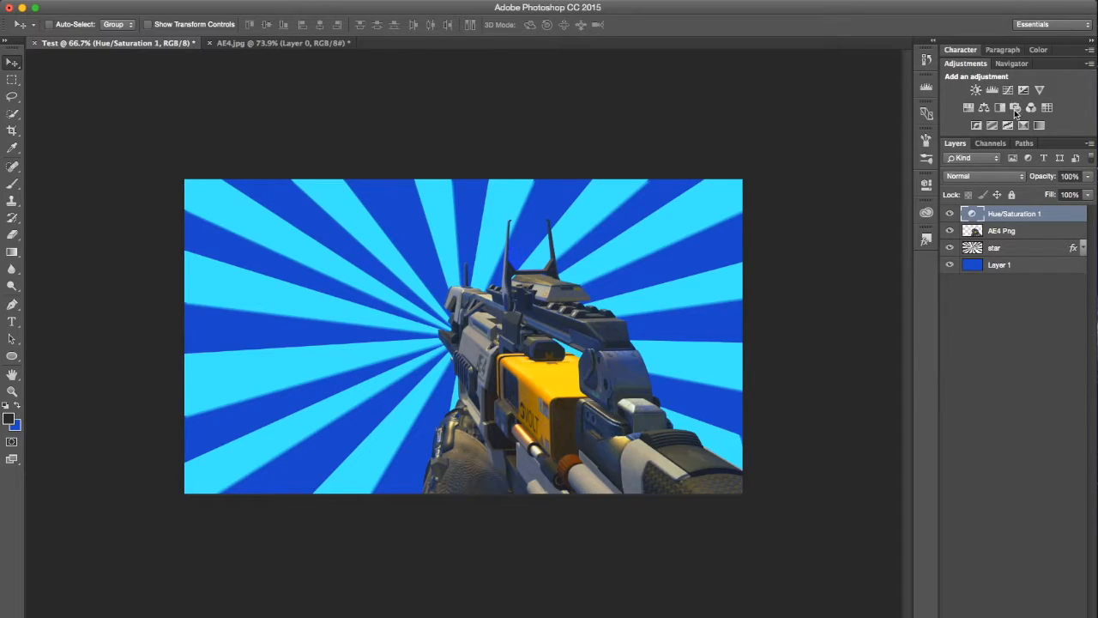
left_click(927, 183)
left_click(808, 399)
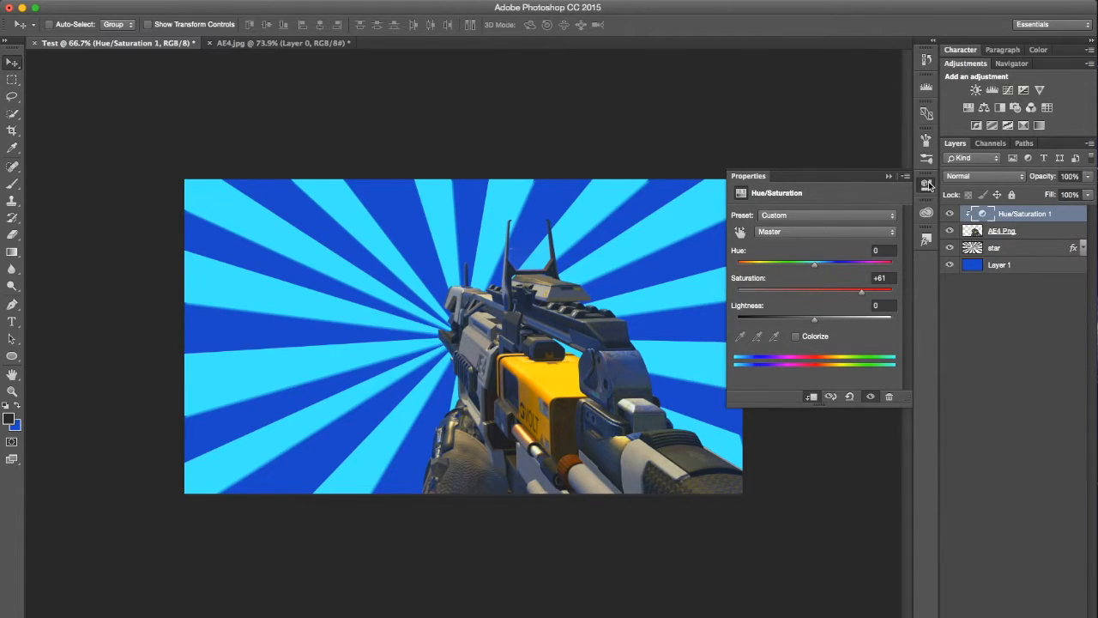
left_click(927, 184)
Step: Merge the star layer and the blue Layer 1 into a single background layer
left_click(1033, 267)
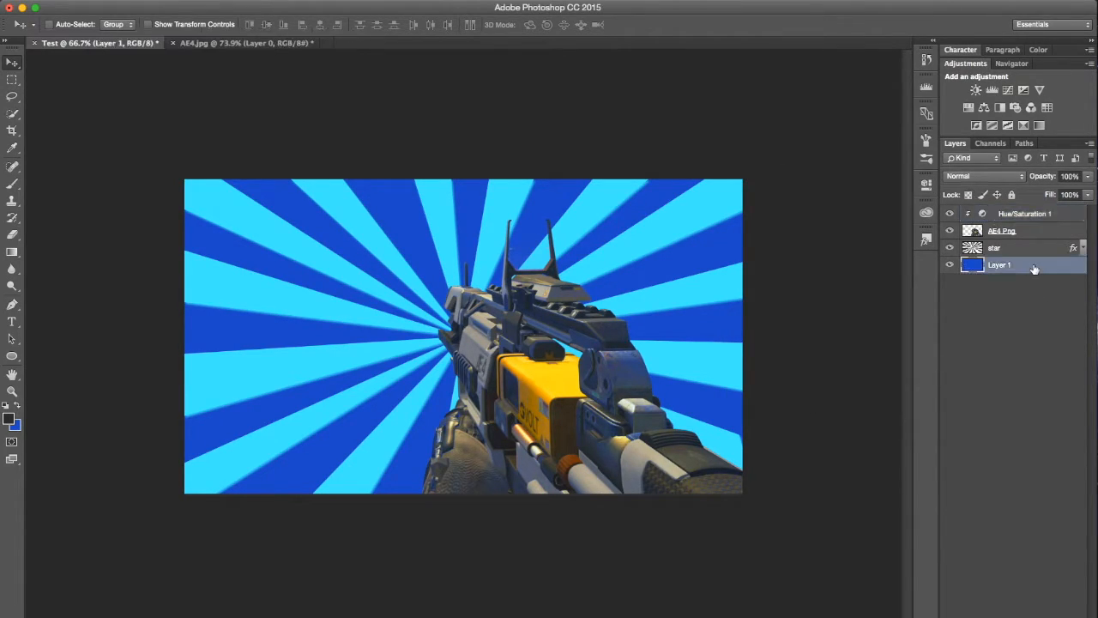
left_click(1045, 249, "shift")
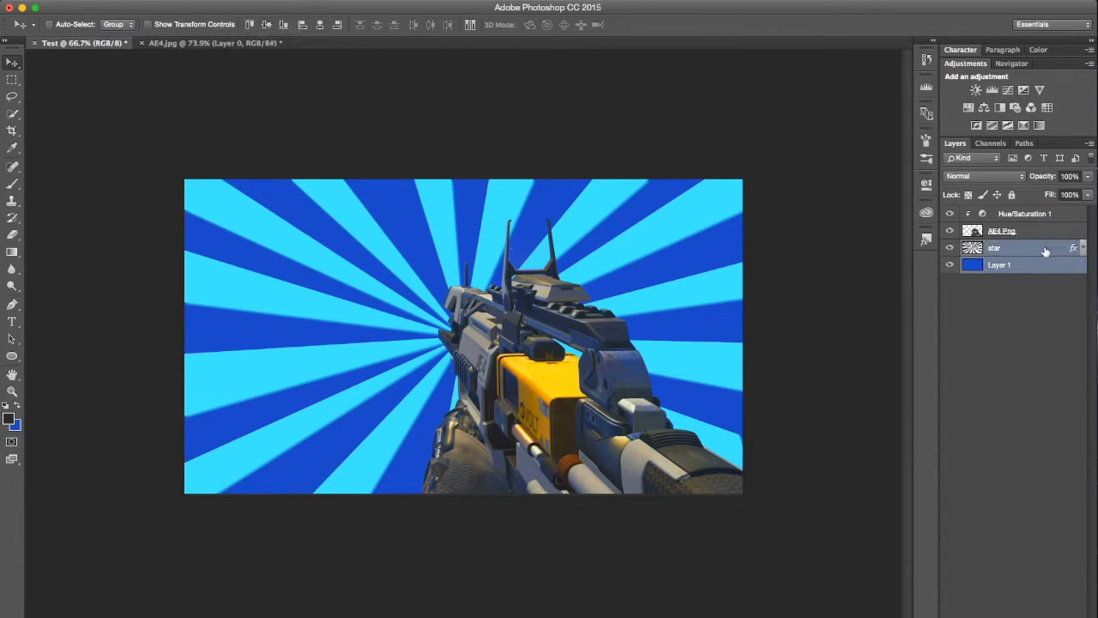
key("super+e")
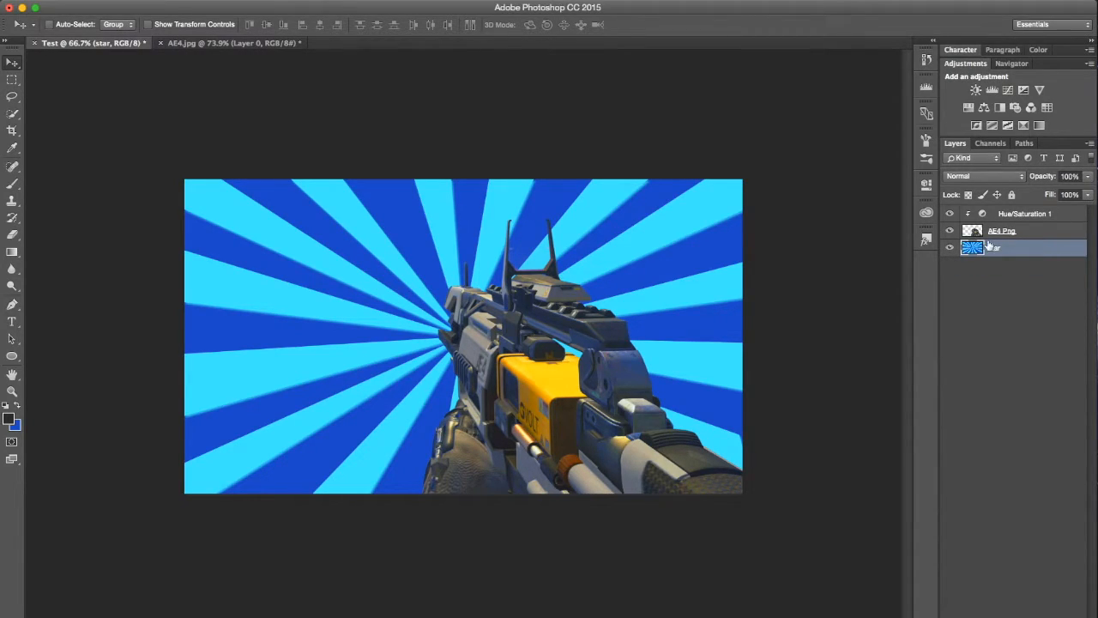
Step: Hide and show the merged star layer and the AE4 Png gun layer to inspect the background alone
left_click(949, 248)
left_click(949, 248)
left_click(949, 230)
left_click(949, 248)
left_click(949, 248)
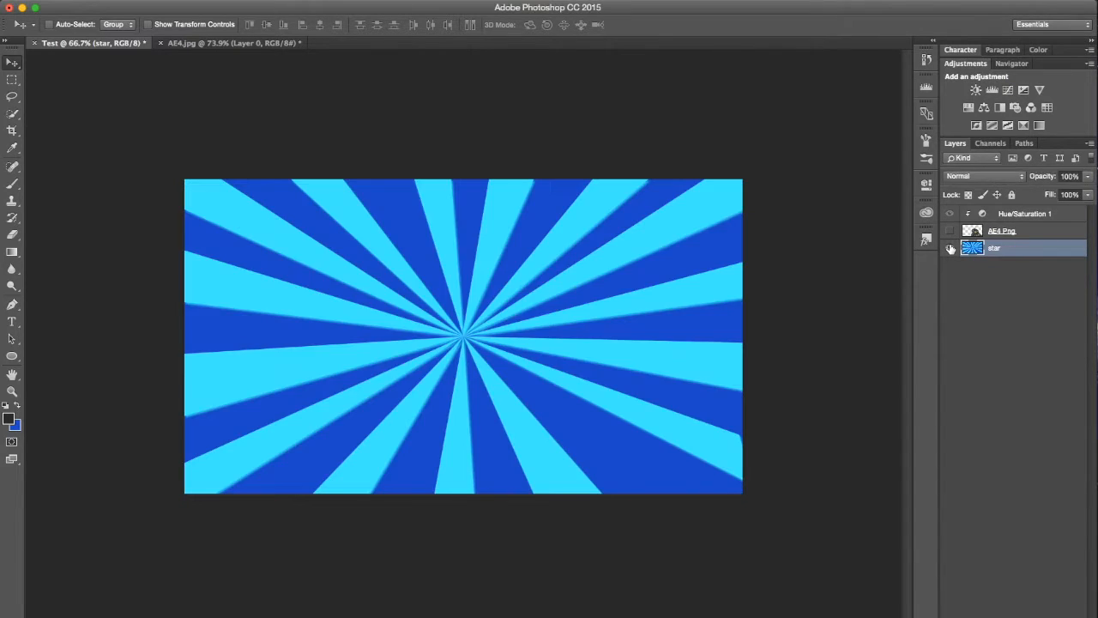
left_click(949, 231)
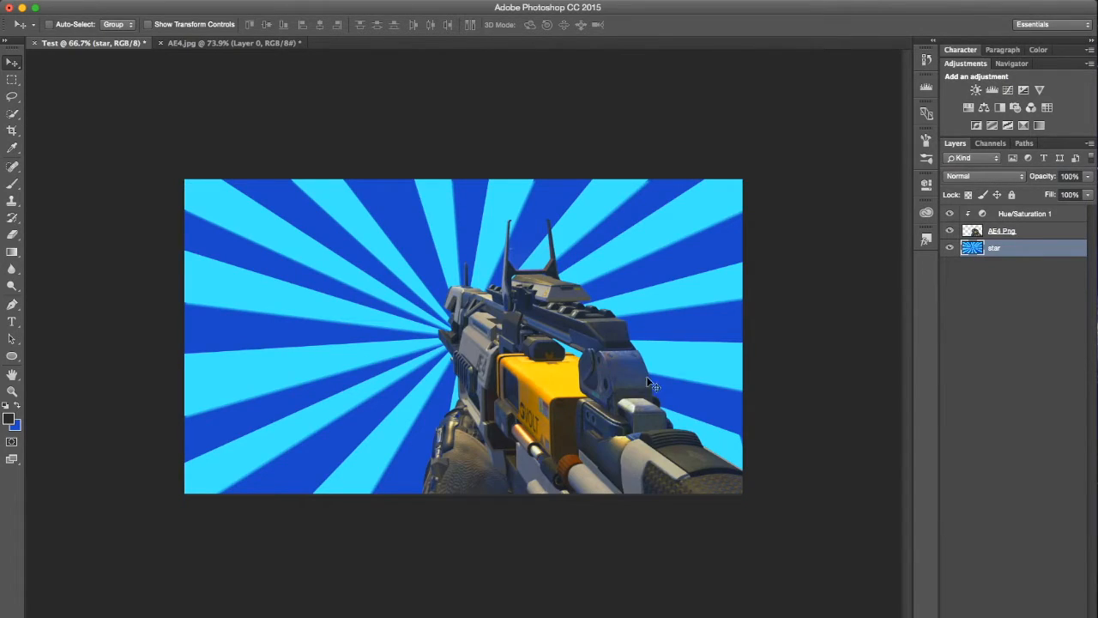
left_click(1067, 215)
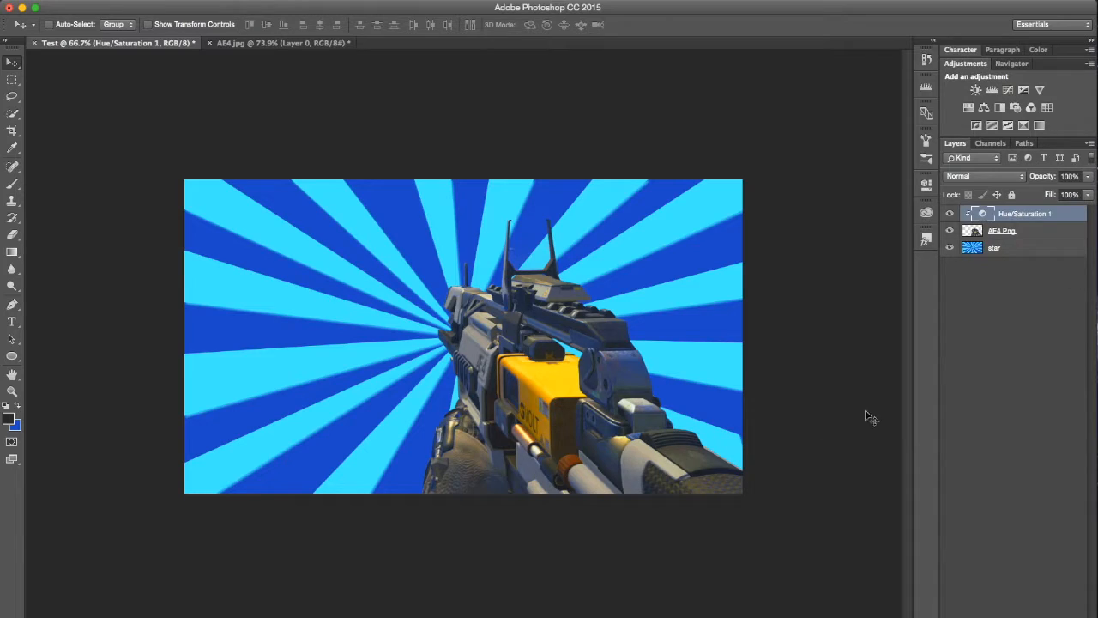
Step: Add an empty layer directly above star, and check the glow behind the gun in AE4.jpg
left_click(1037, 248)
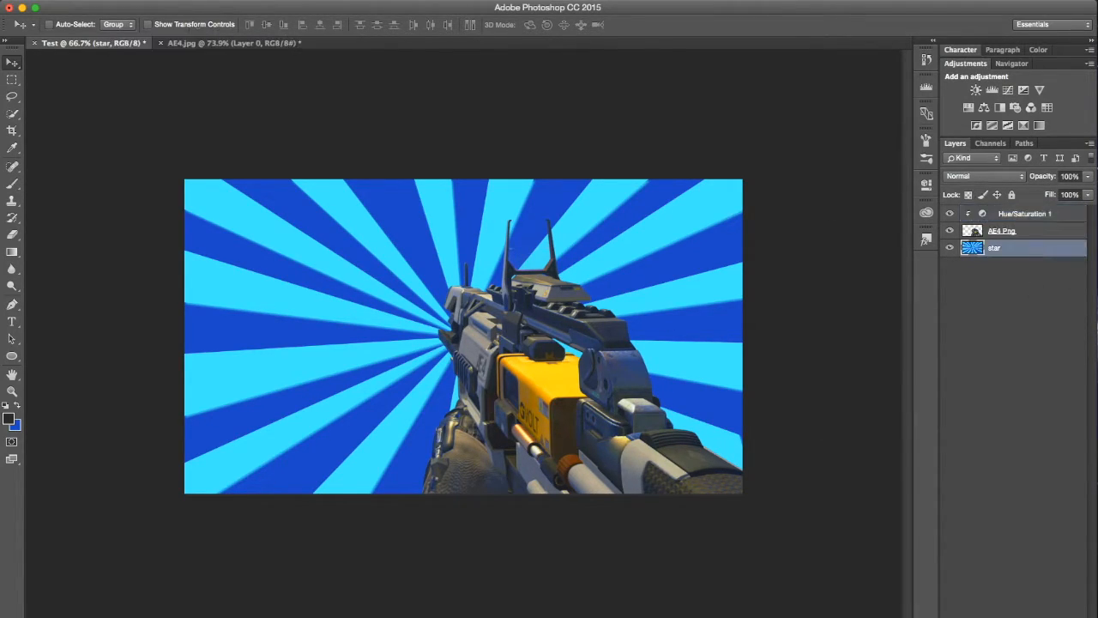
key("super+alt+shift+n")
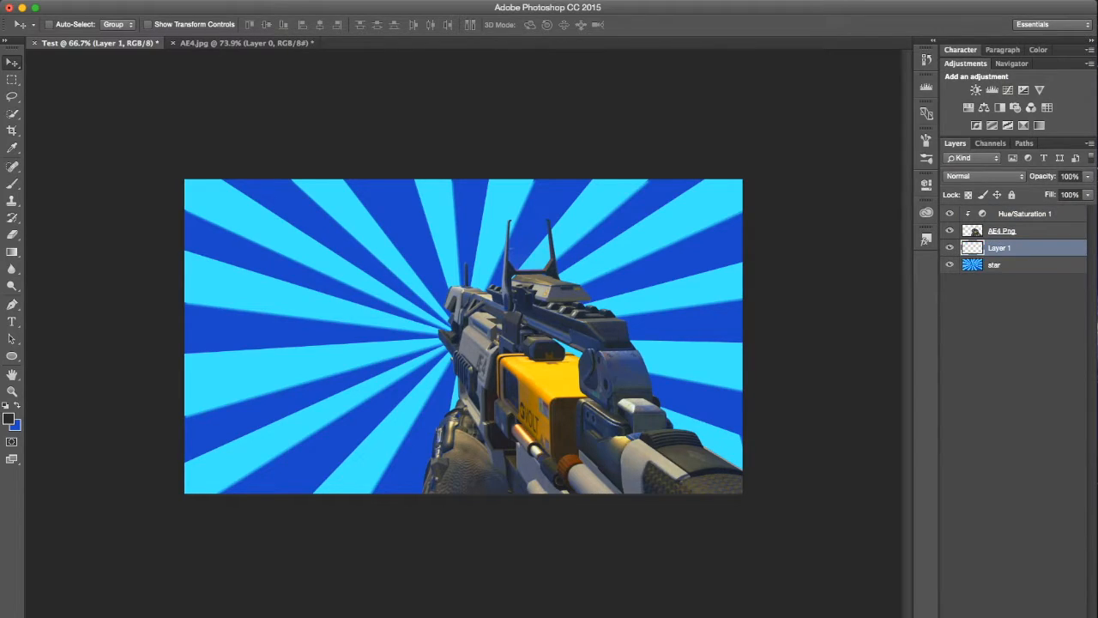
left_click(204, 44)
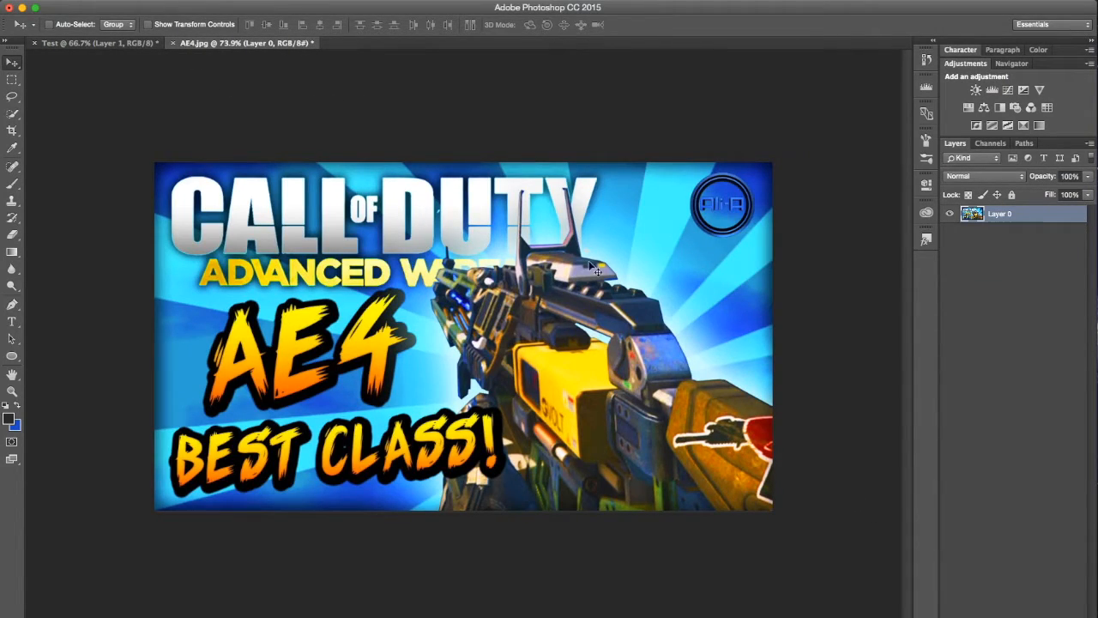
left_click(124, 43)
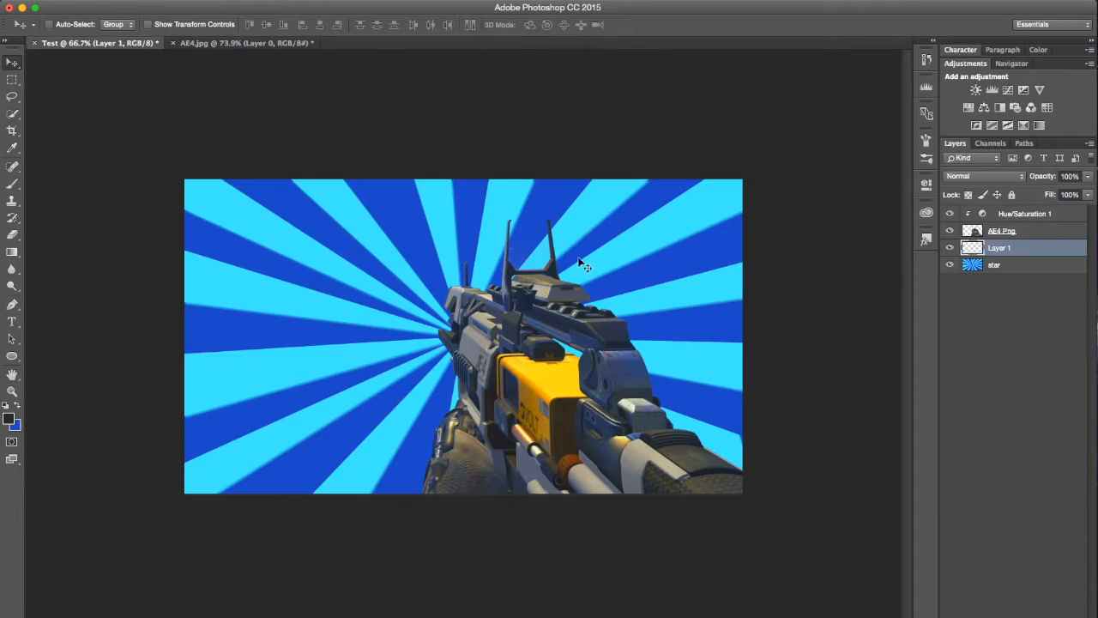
Step: Paint a soft white glow behind the gun on Layer 1 with the 1244 px brush, comparing it with AE4.jpg
key("b")
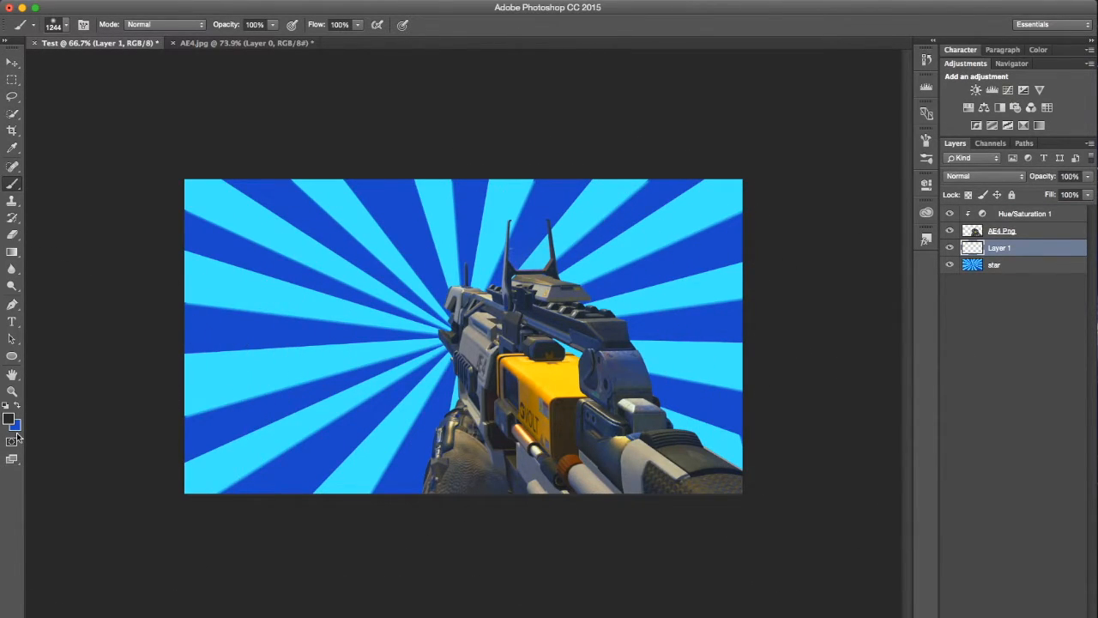
left_click(6, 406)
key("x")
left_click(549, 397)
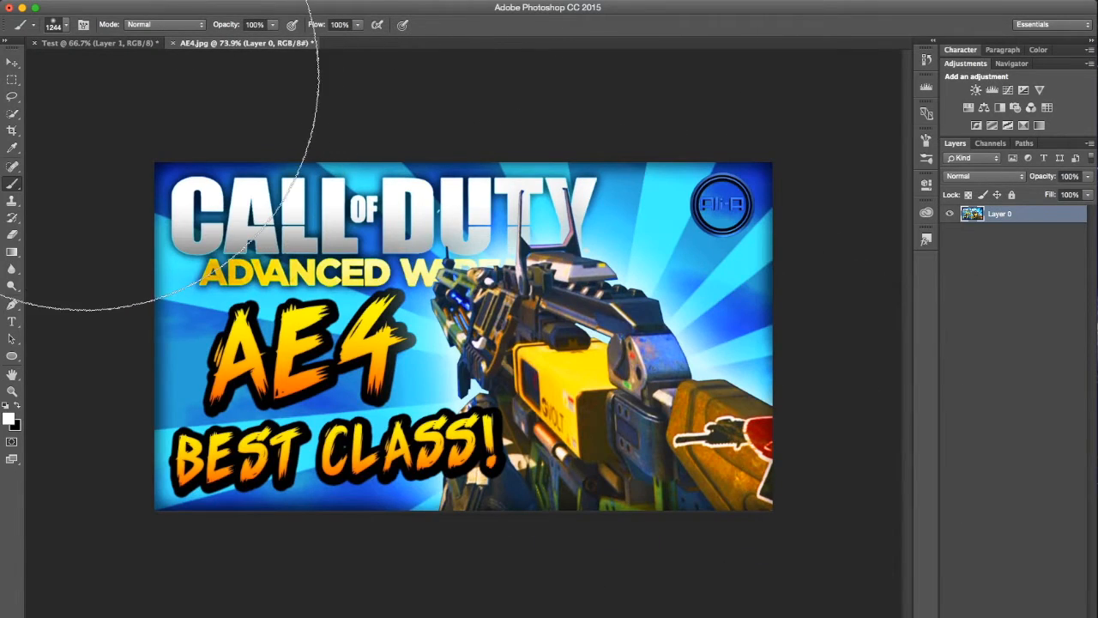
key("v")
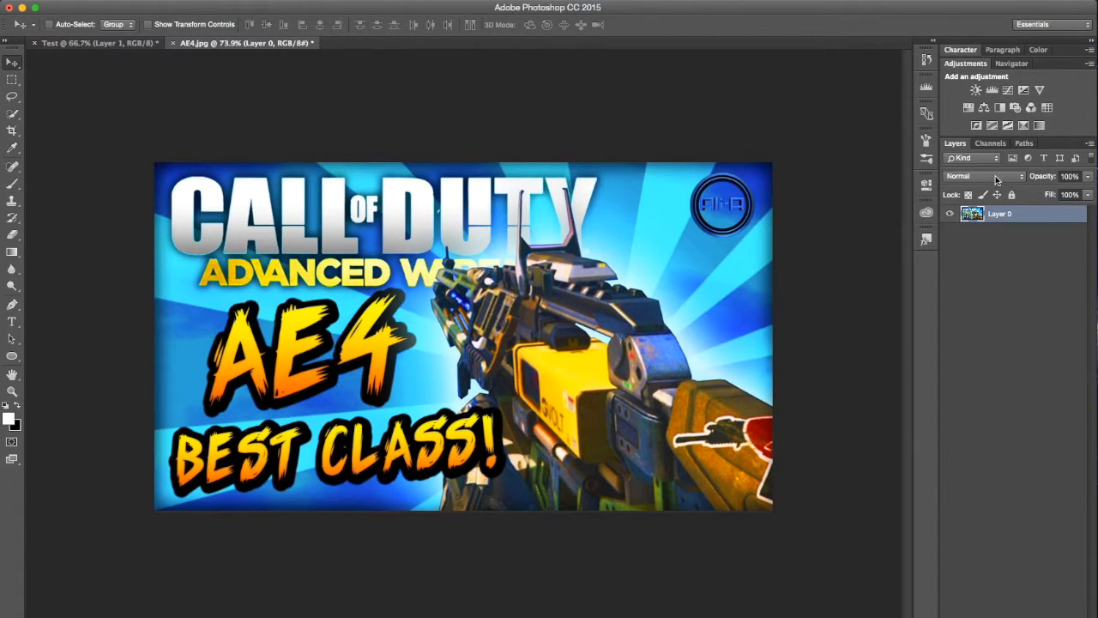
left_click(129, 43)
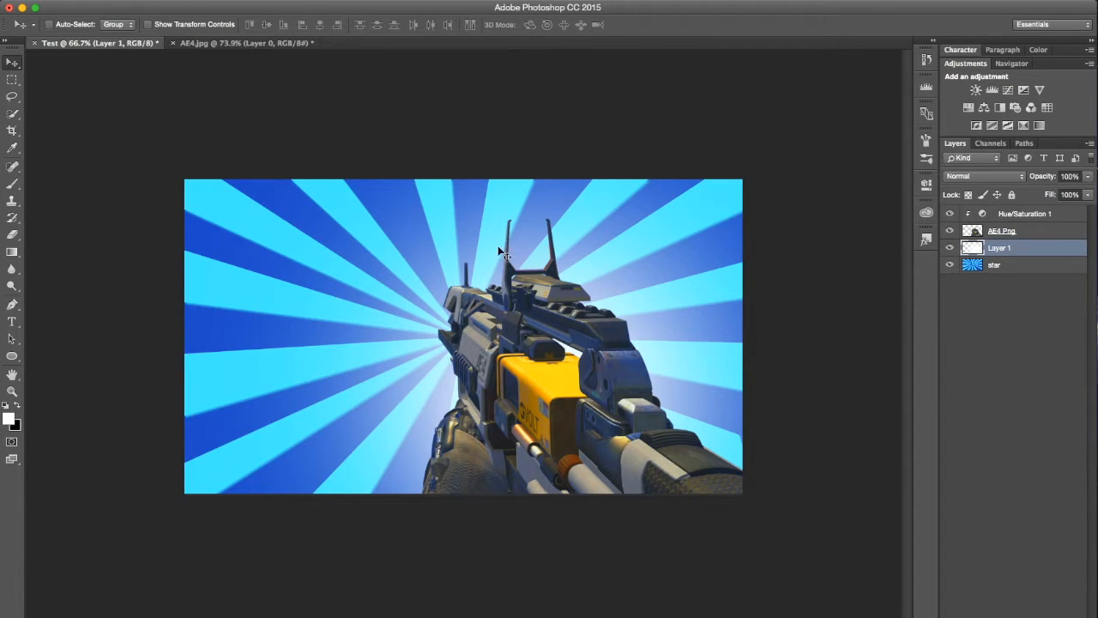
Step: Place Cod Vector.png in the Test document across the full canvas width and rasterize its layer
left_click(787, 611)
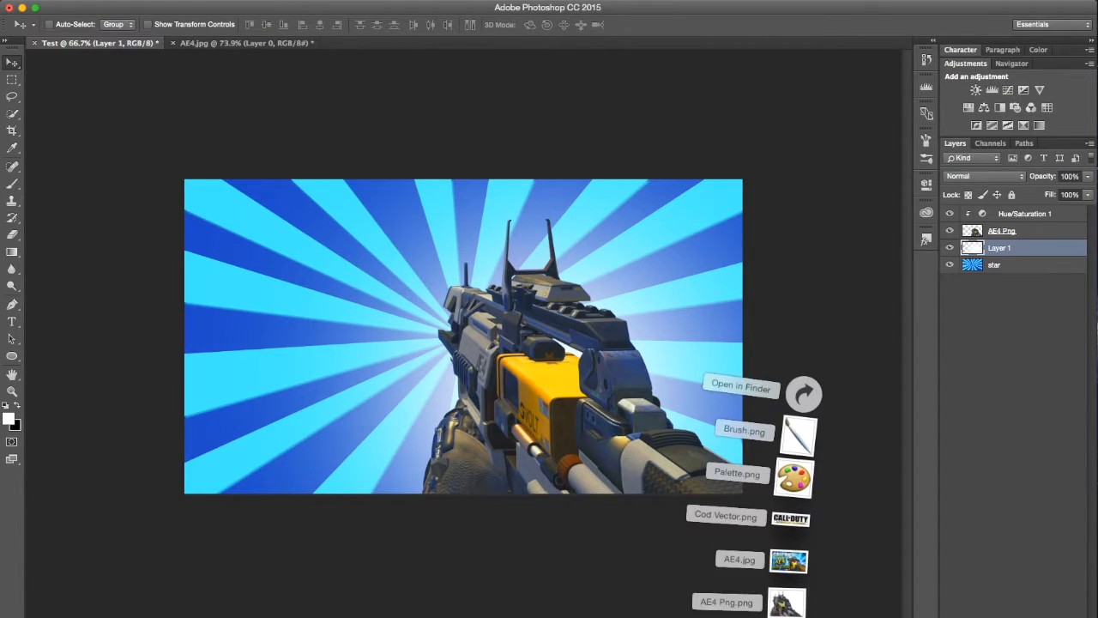
left_click_drag(790, 518, 344, 225)
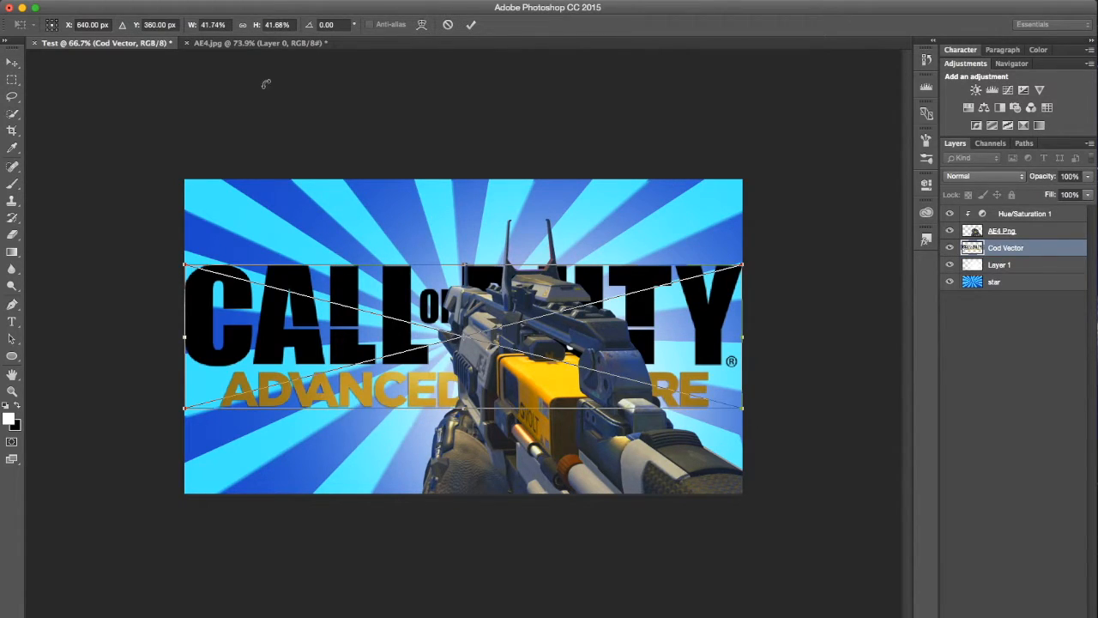
left_click(472, 24)
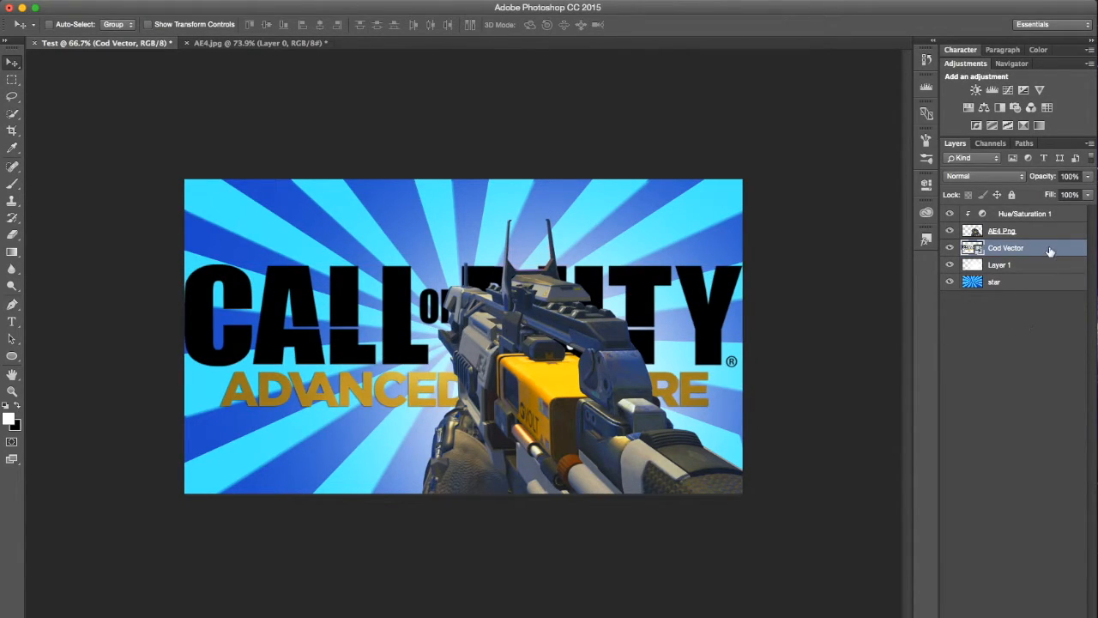
right_click(1049, 249)
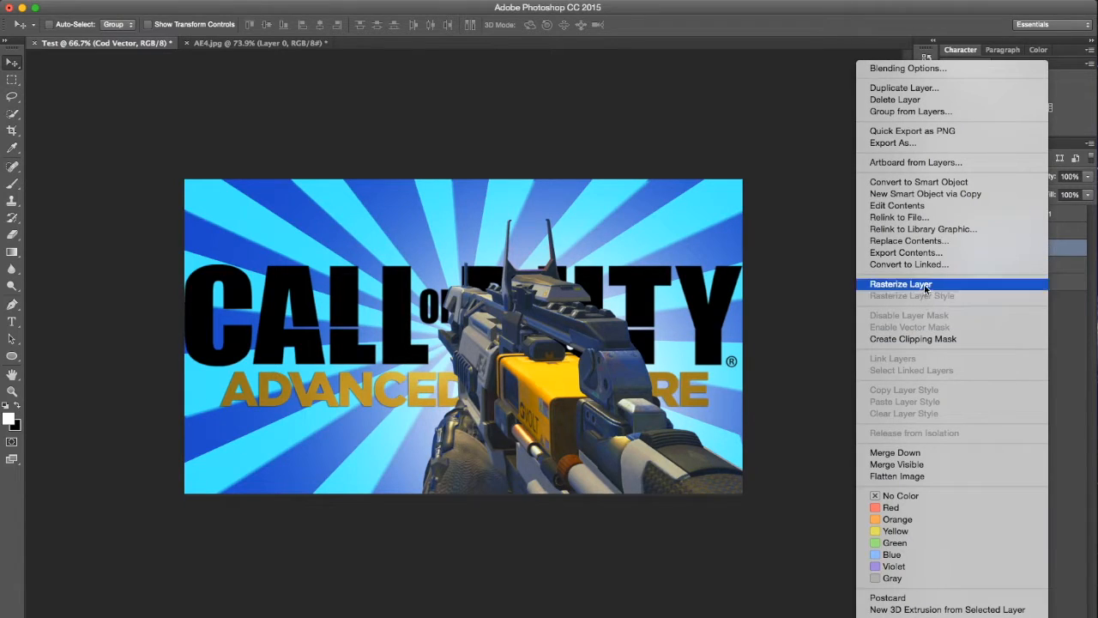
left_click(925, 290)
Step: Bring the Cod Vector layer to the top of the layer stack and shift the logo upward on the canvas
left_click_drag(1053, 216, 1053, 211)
left_click_drag(598, 374, 594, 316)
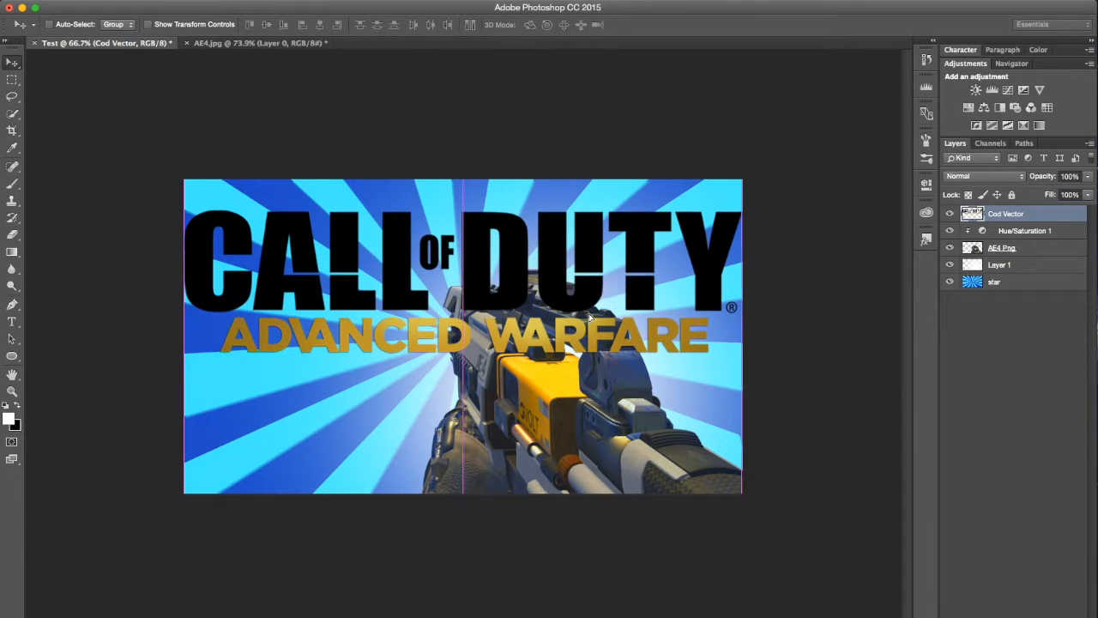
Step: Merge the Hue/Saturation 1 adjustment with the AE4 Png gun layer
left_click(1034, 252)
left_click(1064, 232, "shift")
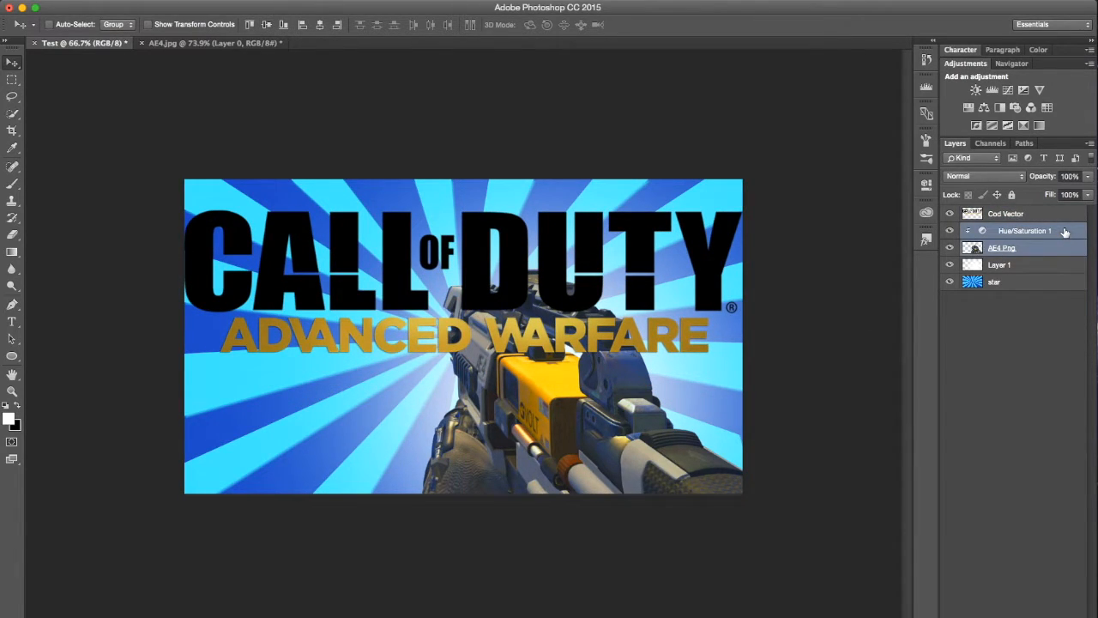
key("super+e")
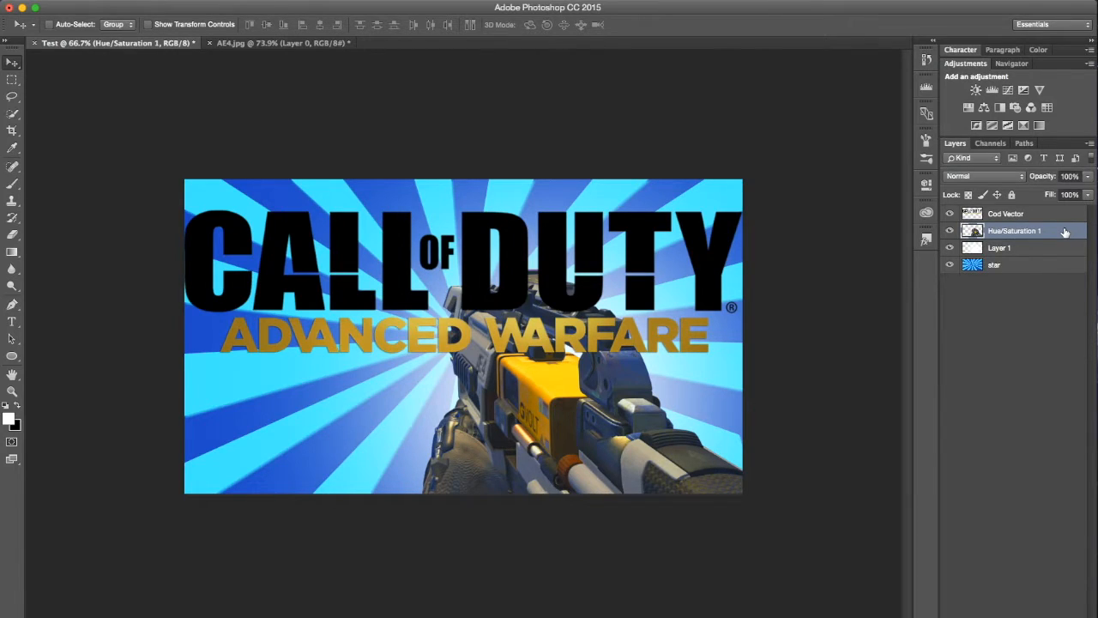
left_click(272, 43)
left_click(144, 44)
key("super+t")
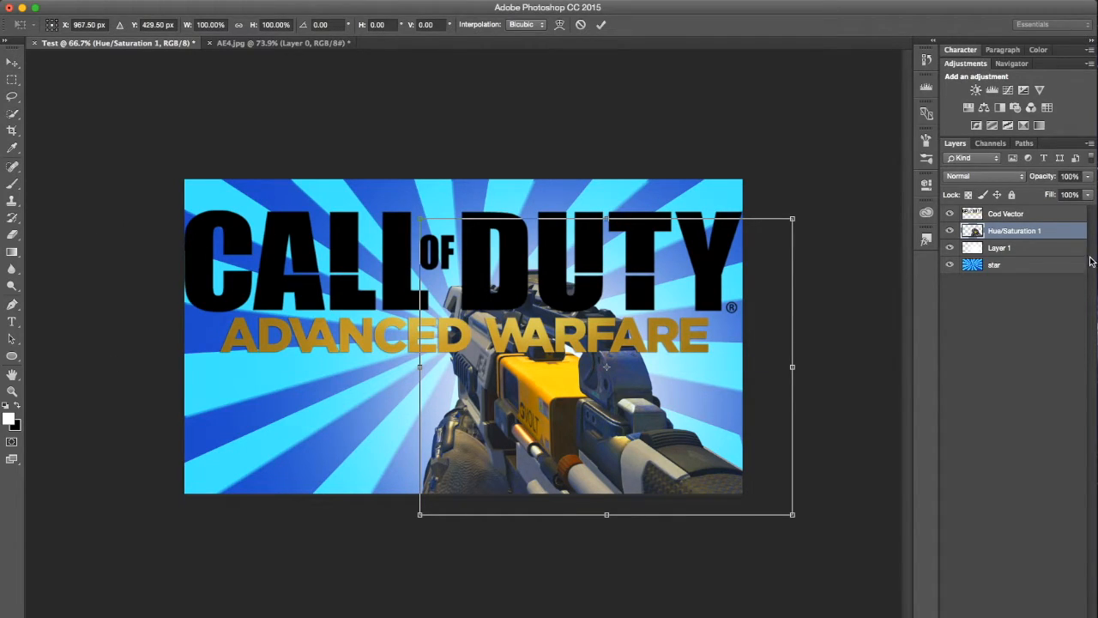
left_click(580, 24)
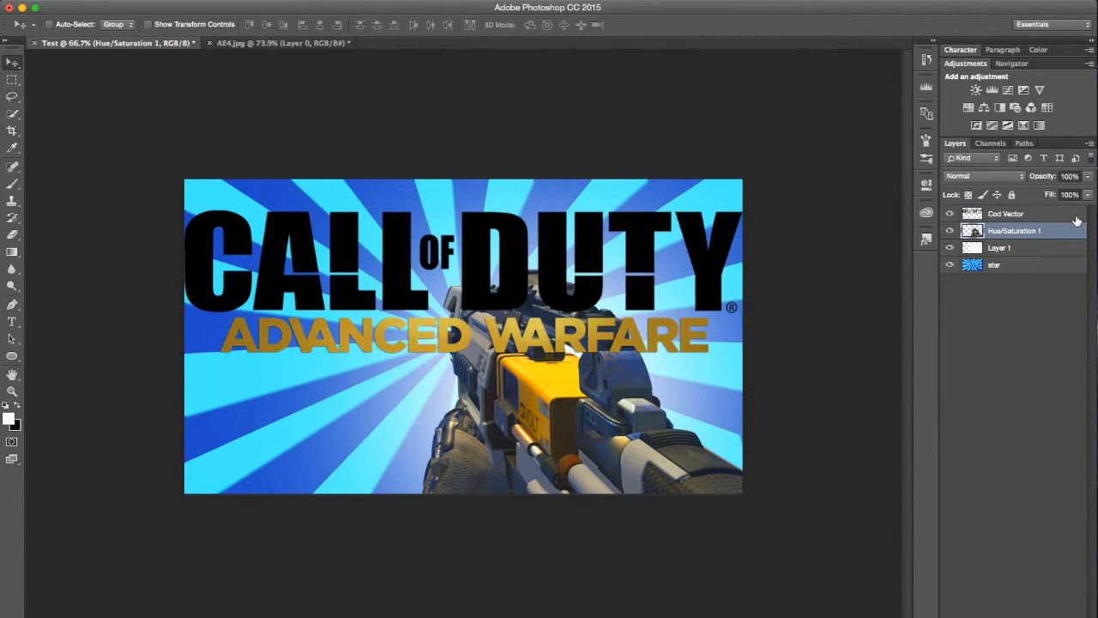
Step: Scale the Cod Vector logo proportionally to about 74.53% and position it near the canvas's upper-left corner
left_click(1073, 216)
key("super+t")
left_click(239, 24)
left_click_drag(742, 353, 600, 316)
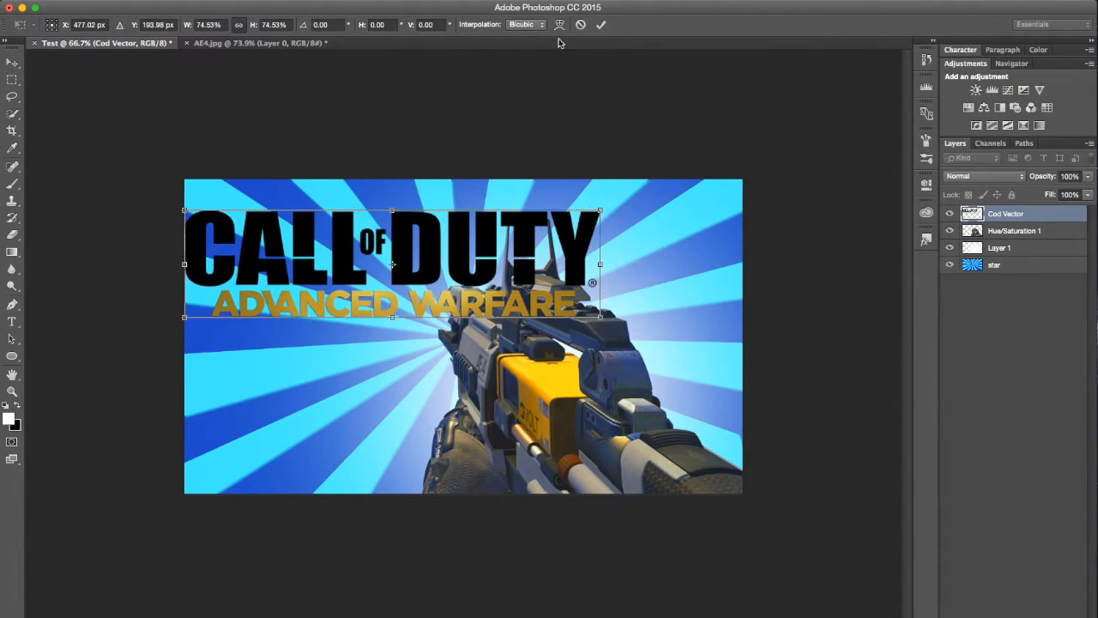
left_click(602, 25)
mouse_move(354, 327)
left_mouse_down()
mouse_move(373, 305)
mouse_move(364, 311)
left_mouse_up()
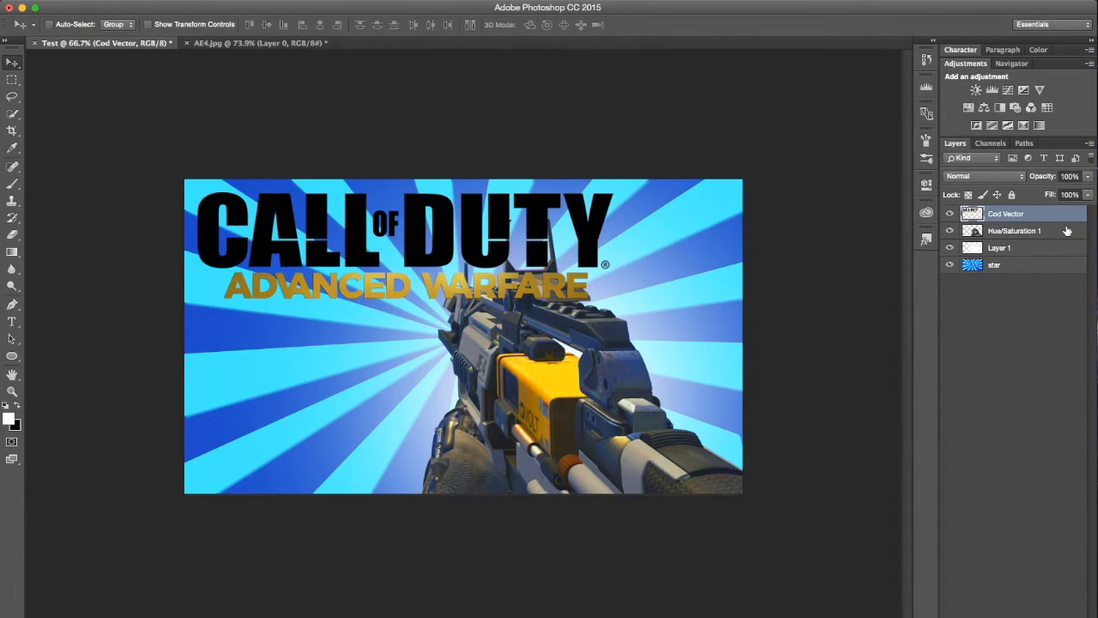
Step: Put the Cod Vector layer beneath the gun layer and nudge the logo slightly left and up, comparing it with AE4.jpg
left_click_drag(1053, 216, 1042, 237)
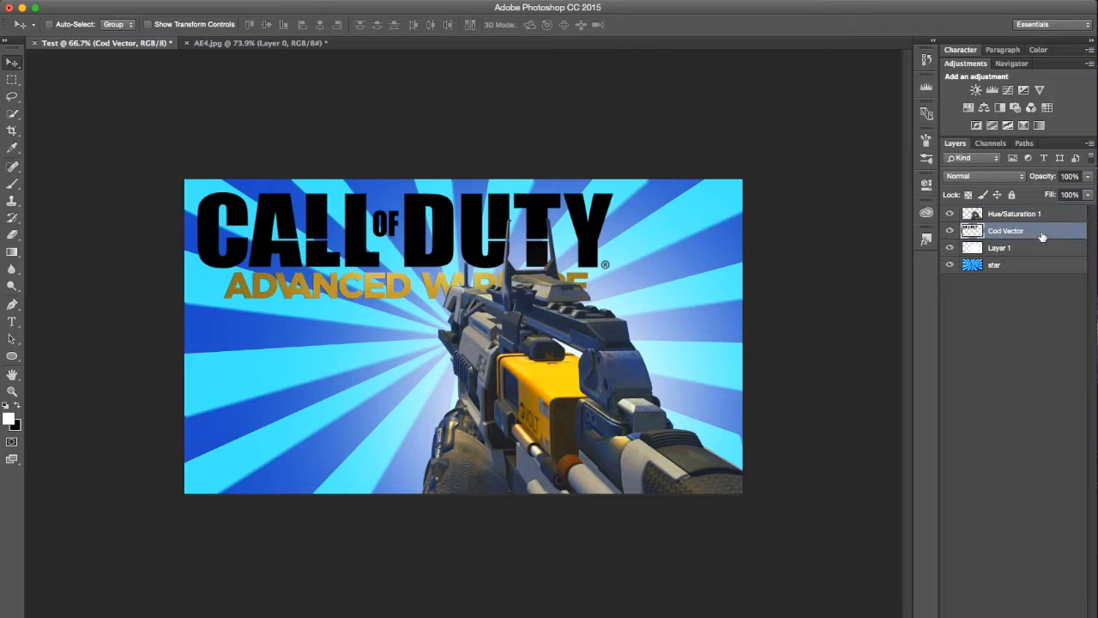
left_click(278, 44)
left_click(132, 44)
left_click_drag(329, 219, 327, 219)
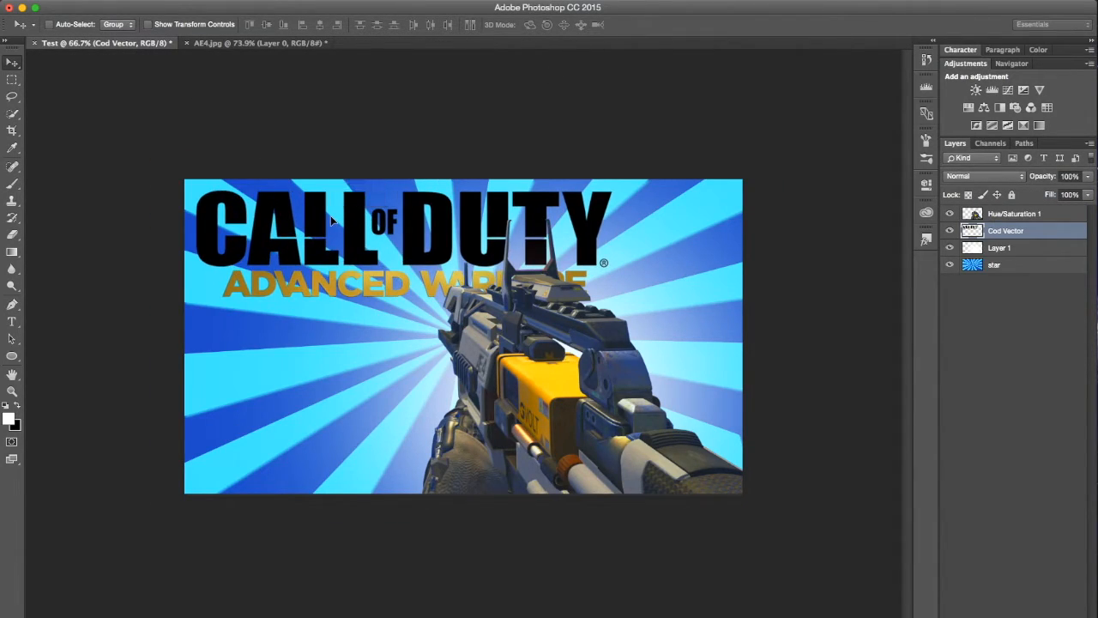
left_click(276, 44)
left_click(148, 43)
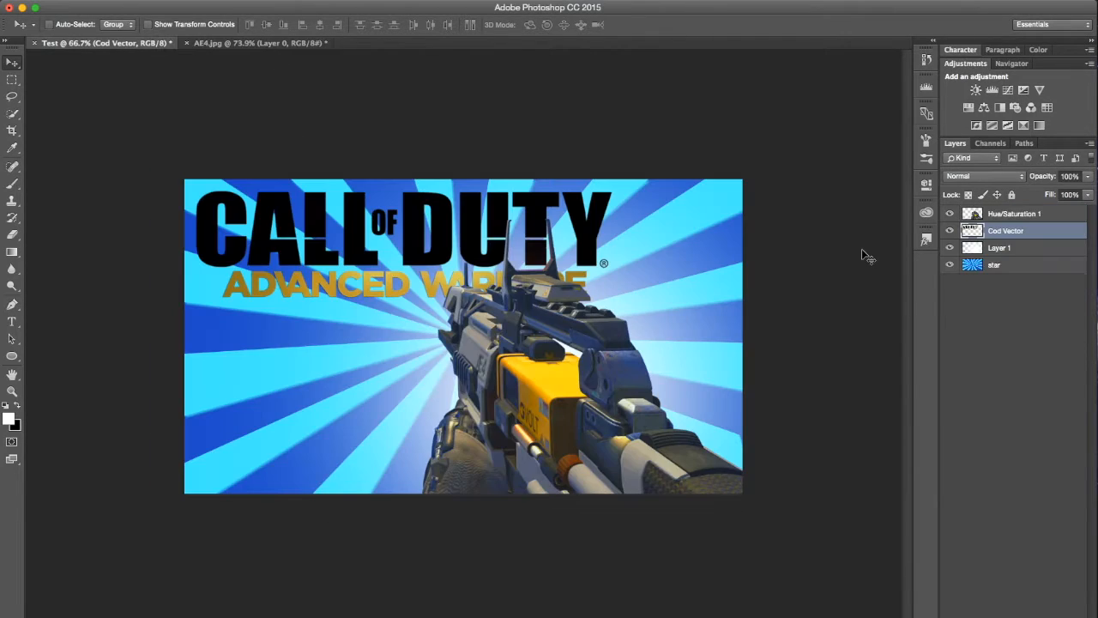
Step: Show only the Cod Vector layer and cut its black CALL OF DUTY lettering onto a separate layer using a rectangular selection
left_click(950, 231, "alt")
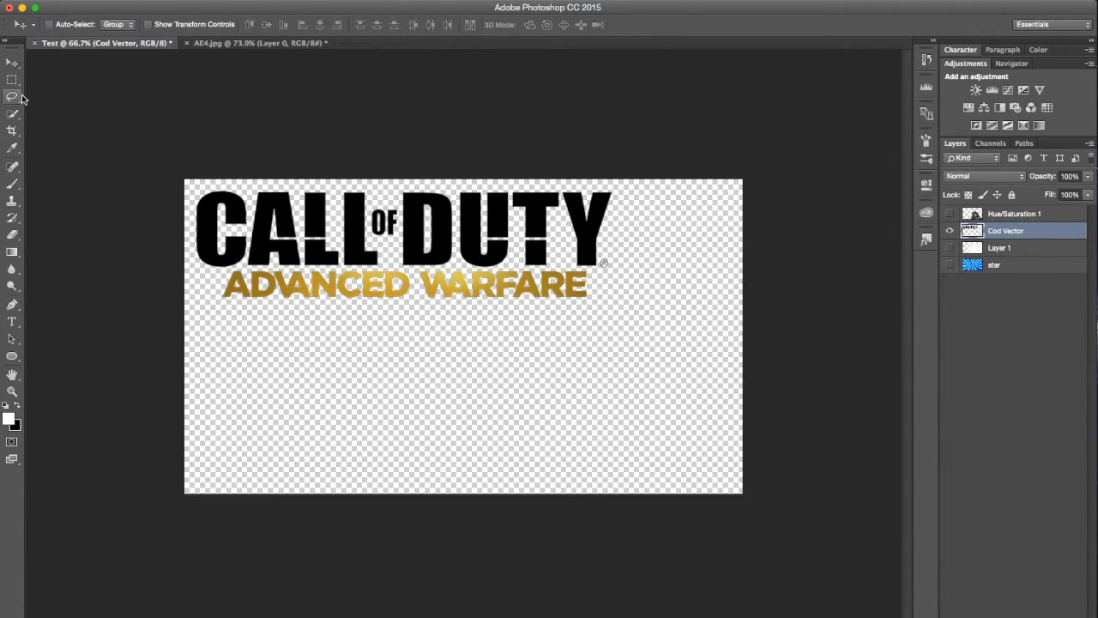
key("e")
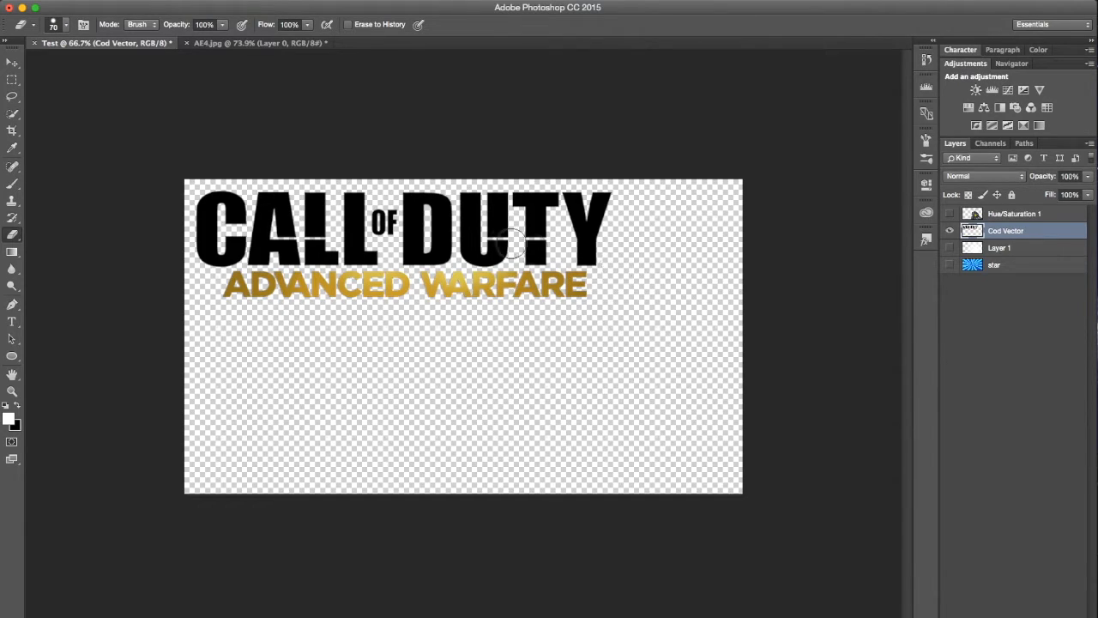
left_click(12, 79)
left_click_drag(620, 189, 189, 268)
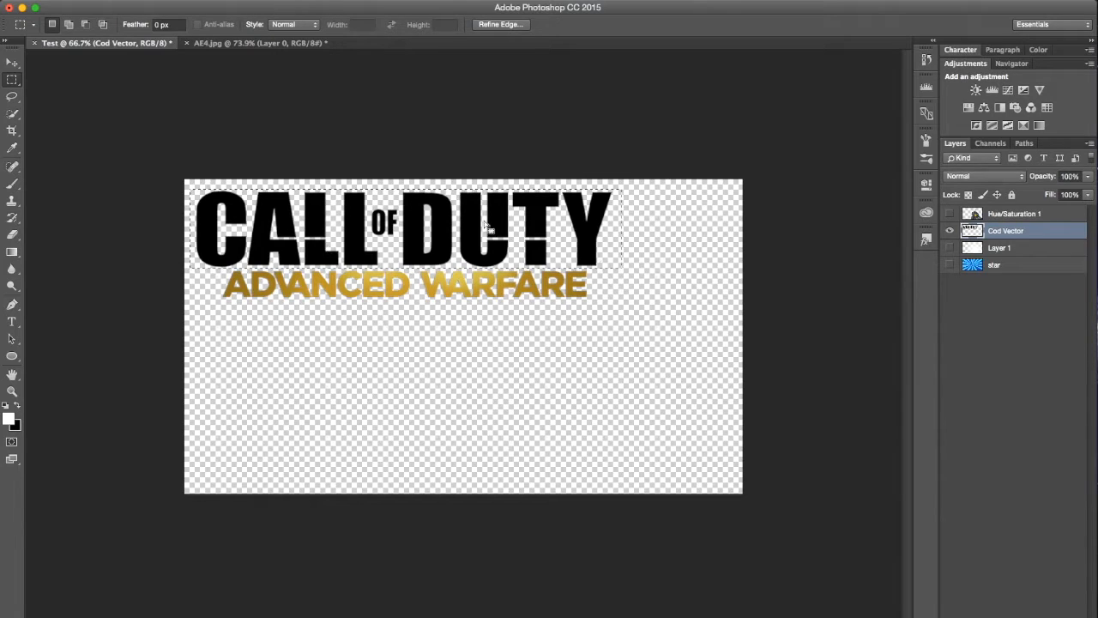
right_click(520, 219)
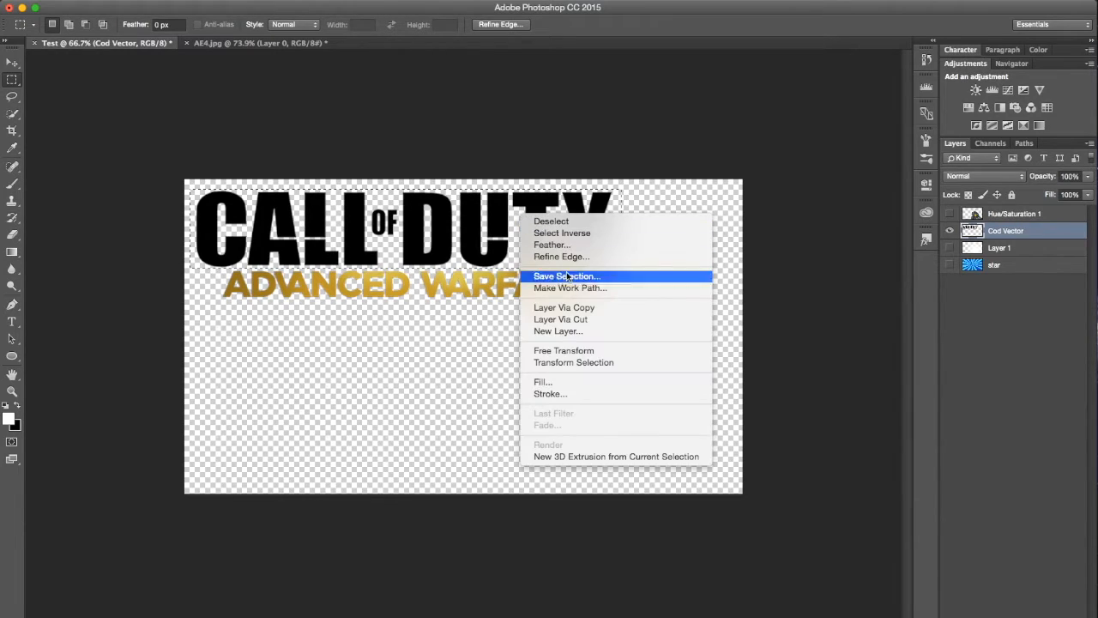
left_click(581, 320)
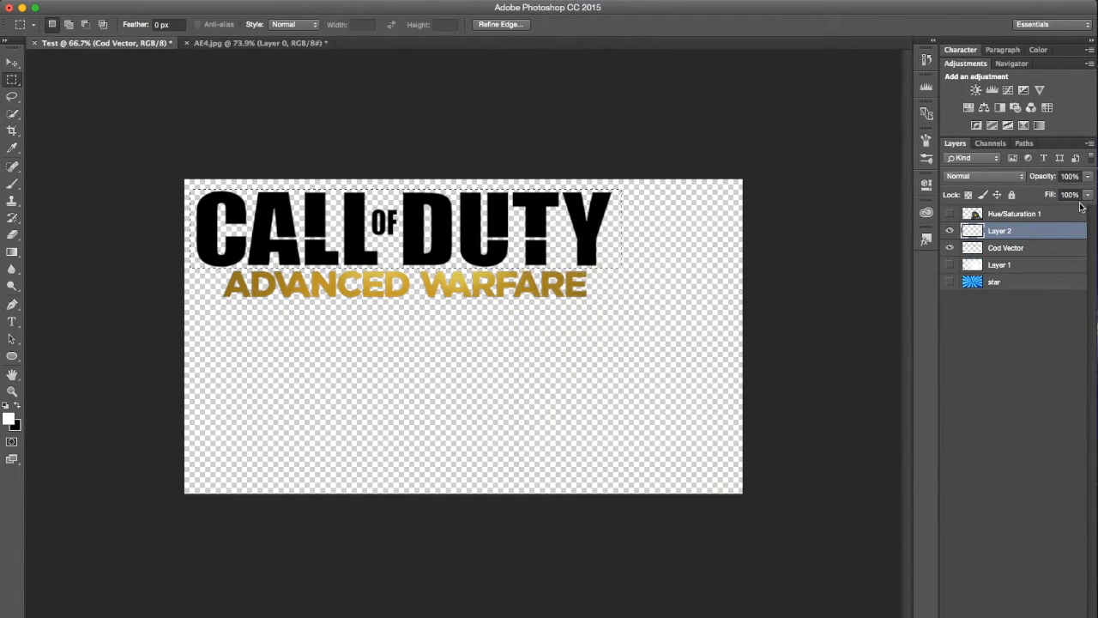
Step: Check the separated lettering layer, show the remaining hidden layers again, and compare the composition with AE4.jpg
left_click(950, 231)
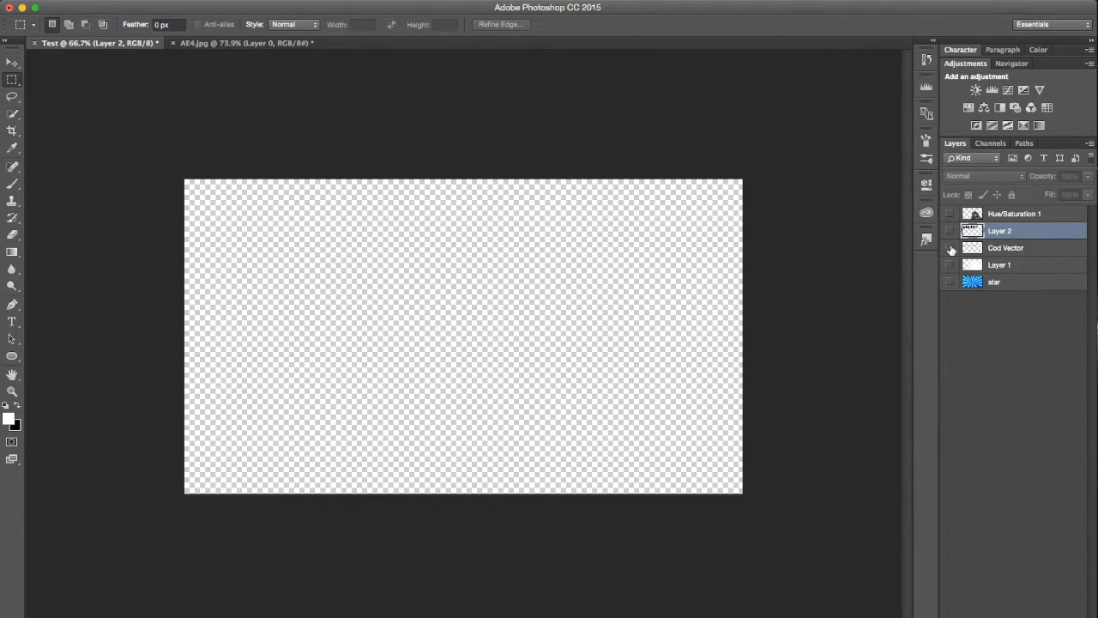
left_click(950, 231)
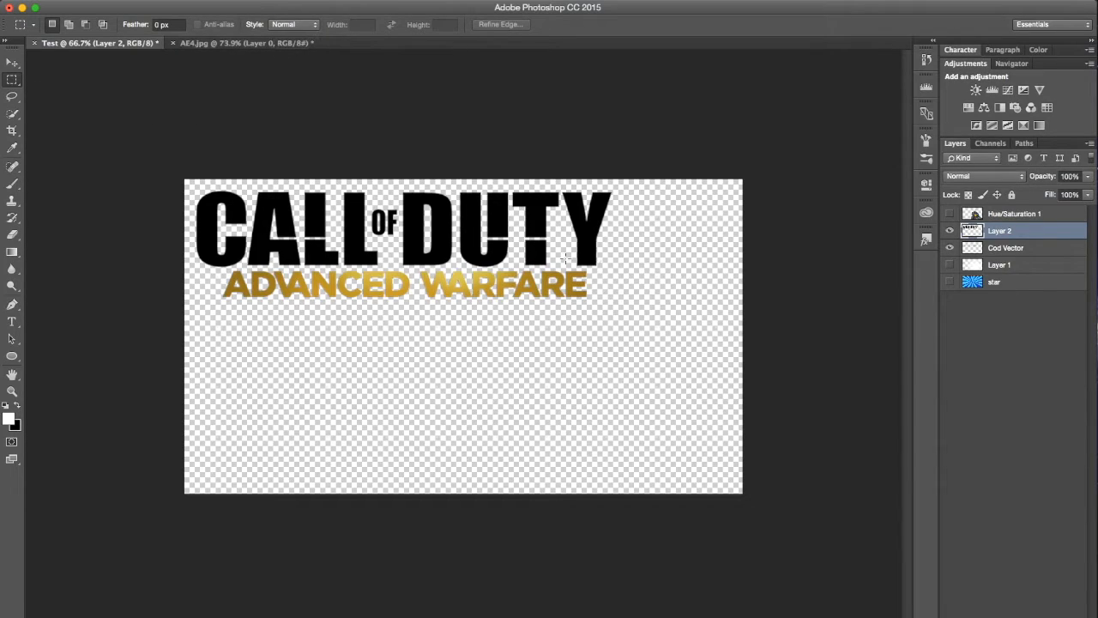
left_click_drag(949, 265, 949, 282)
left_click(951, 215)
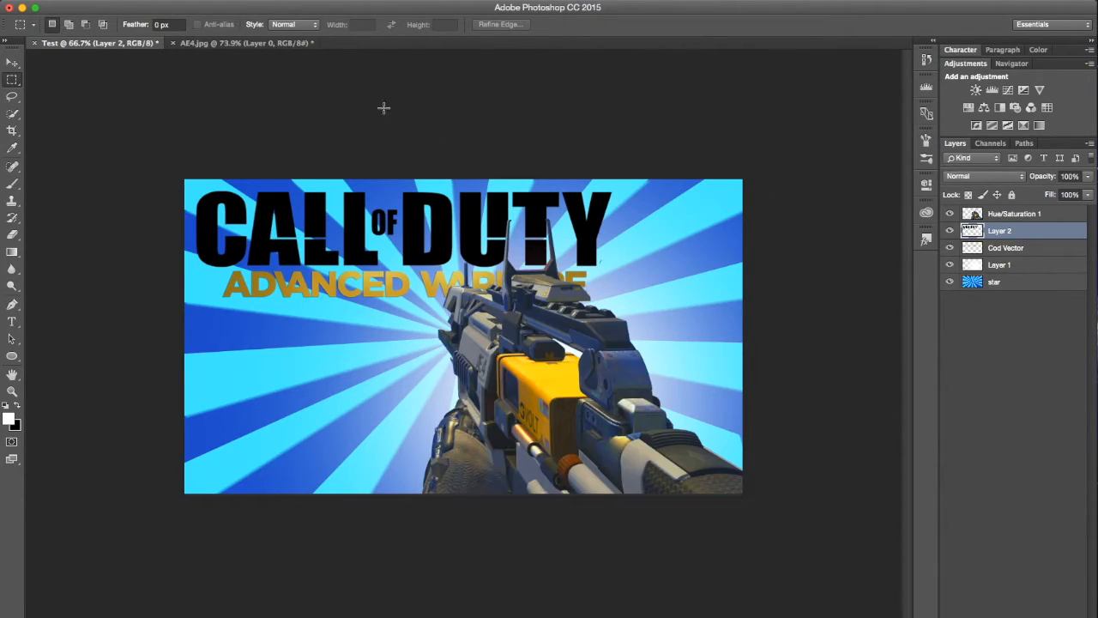
left_click(271, 44)
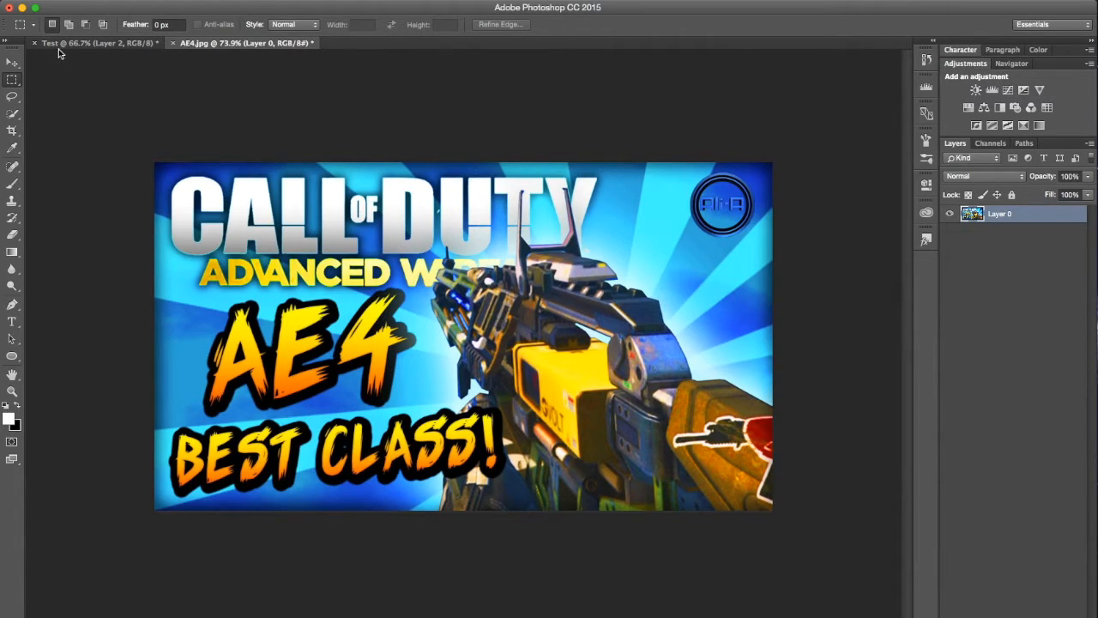
left_click(86, 43)
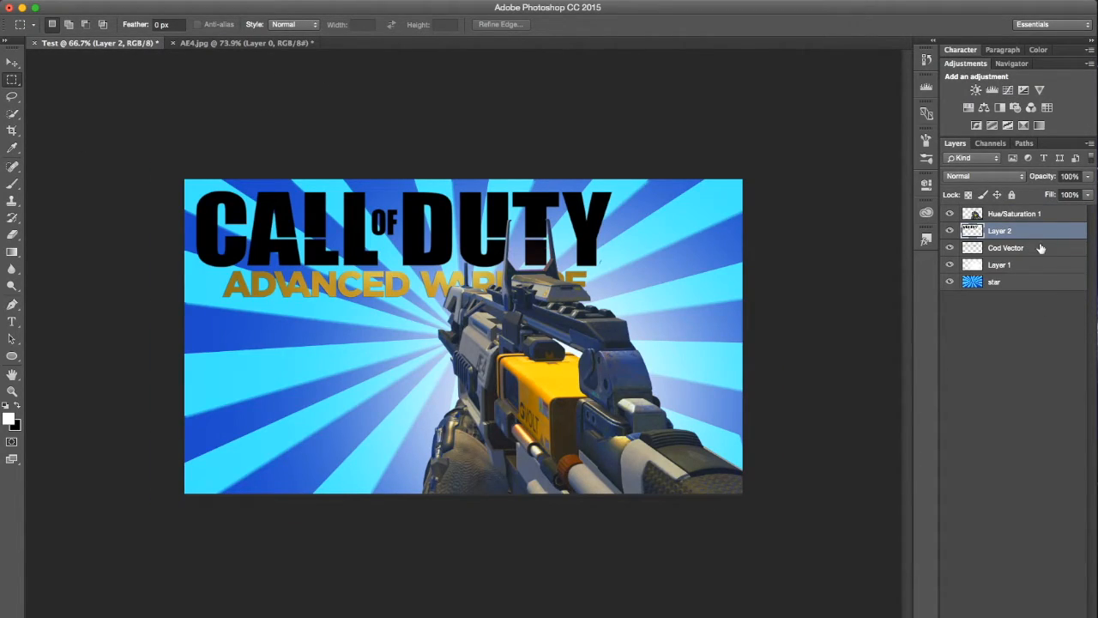
Step: Give the CALL OF DUTY lettering layer a Gradient Overlay with default settings and a grey-to-white gradient
double_click(1038, 235)
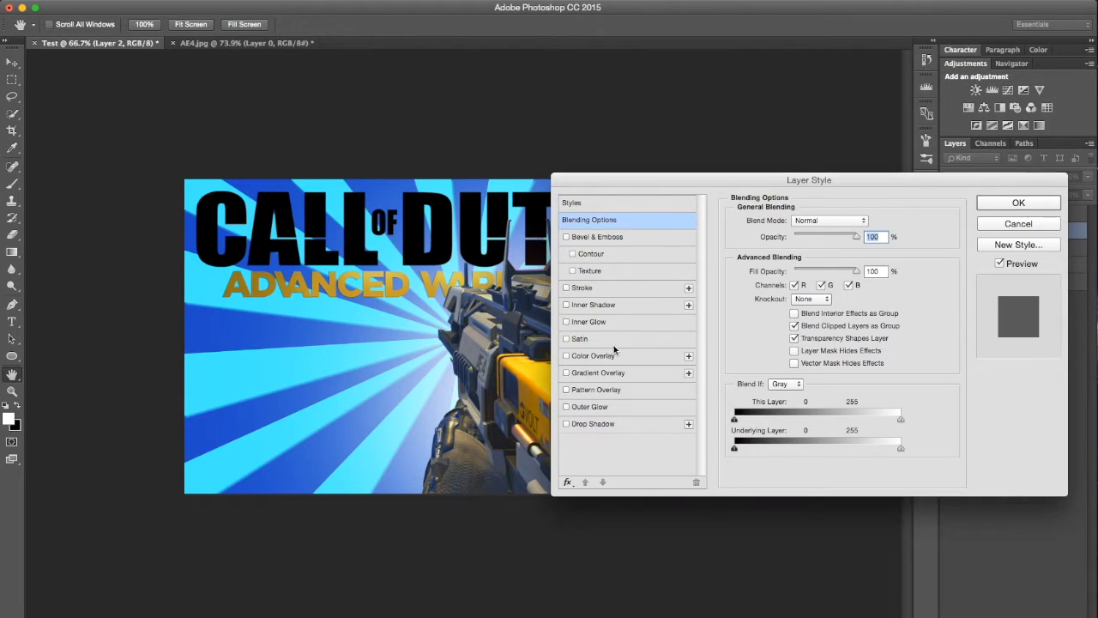
left_click(625, 372)
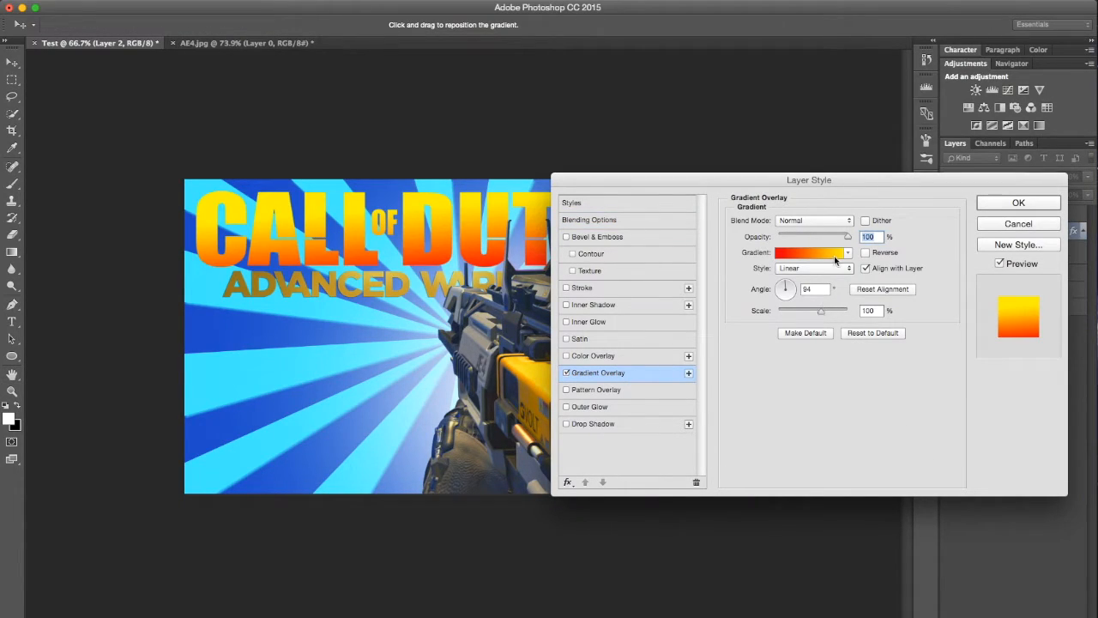
left_click(893, 332)
left_click(848, 253)
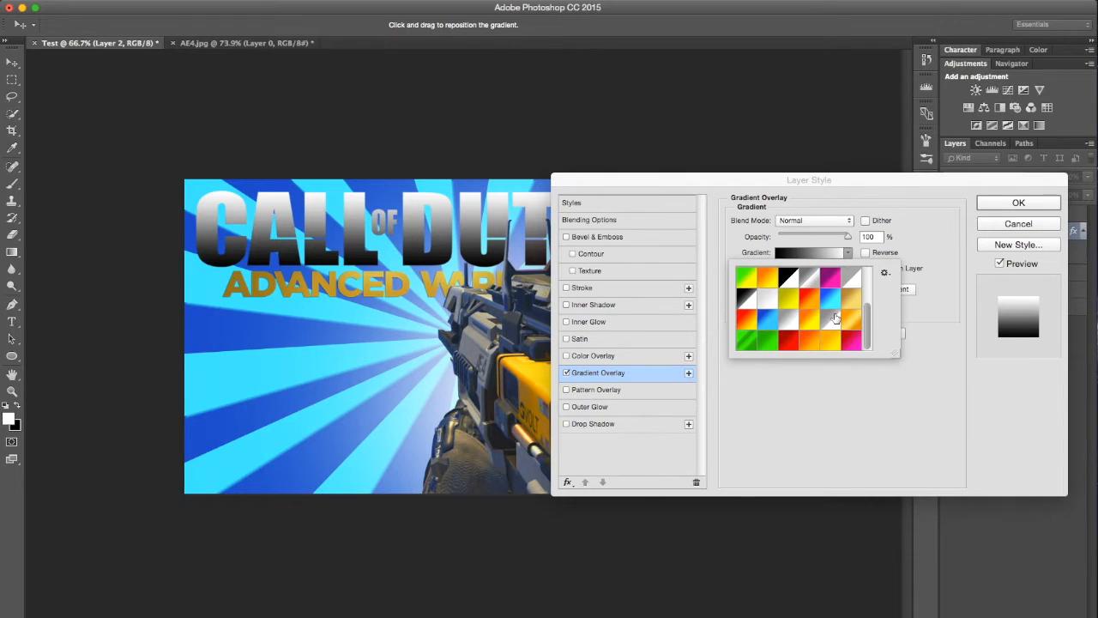
left_click(788, 323)
left_click(848, 252)
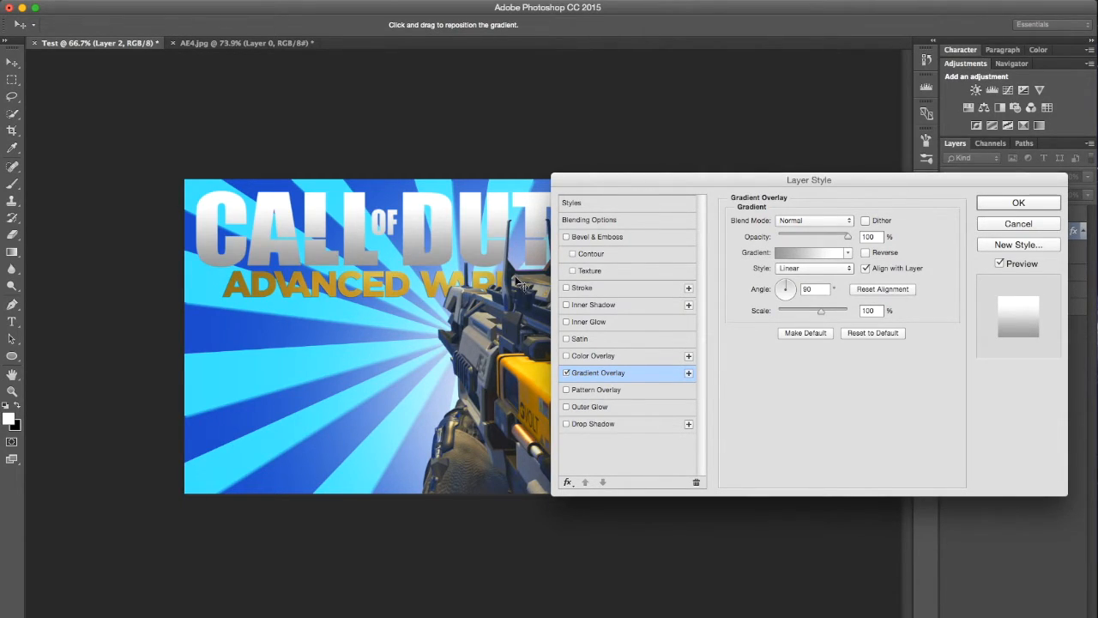
Step: Inspect the colour of the starting stop in the lettering's grey-to-white gradient
left_click(829, 254)
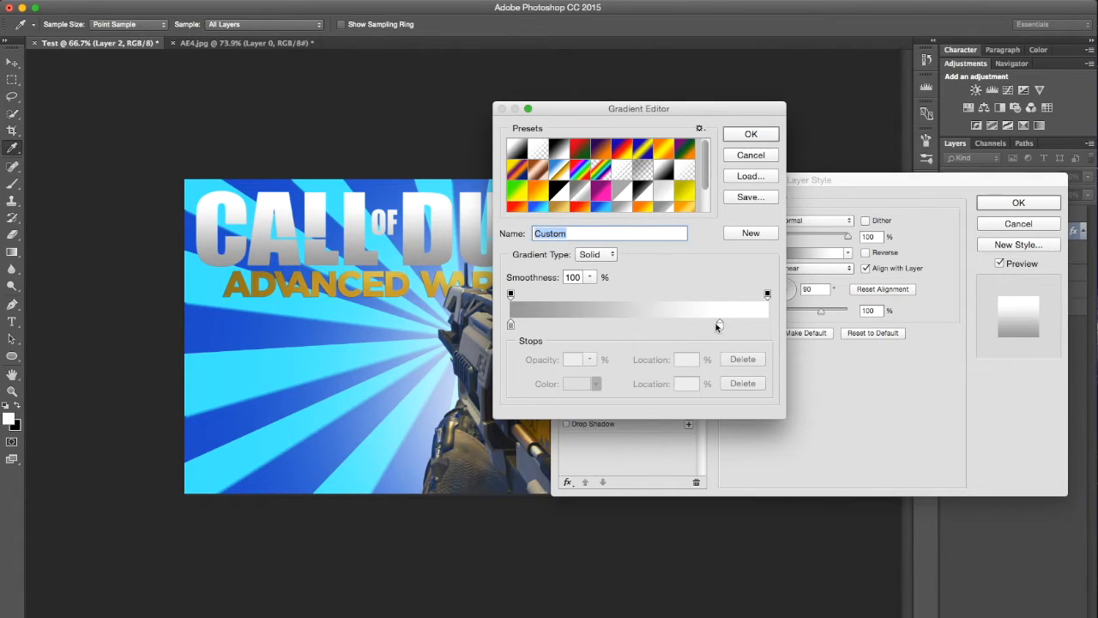
left_click(510, 325)
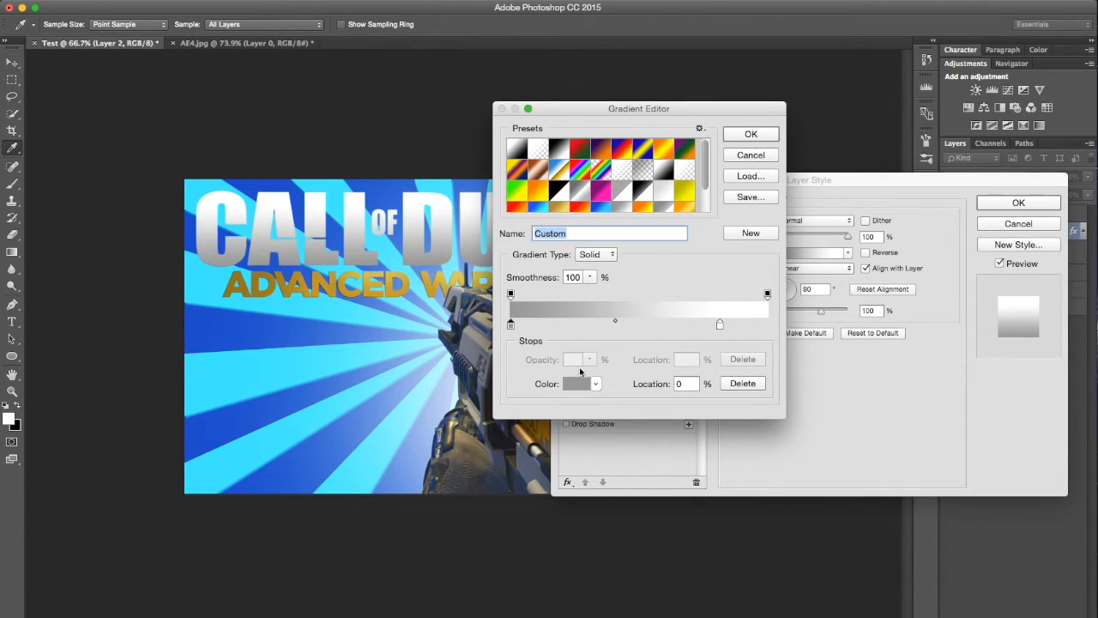
left_click(576, 383)
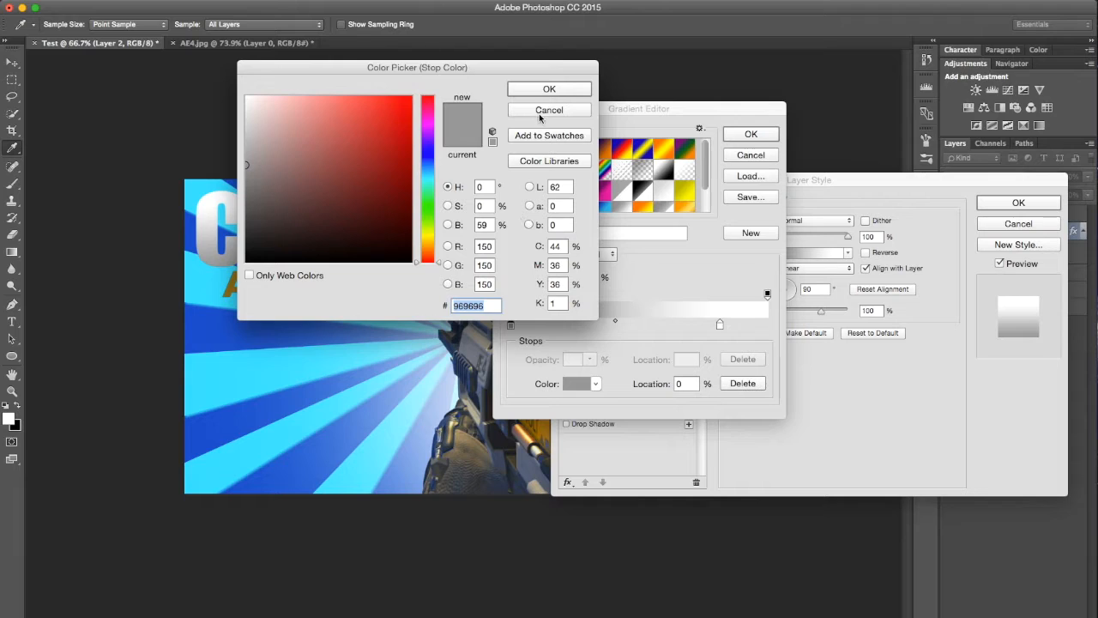
left_click(547, 90)
left_click(756, 134)
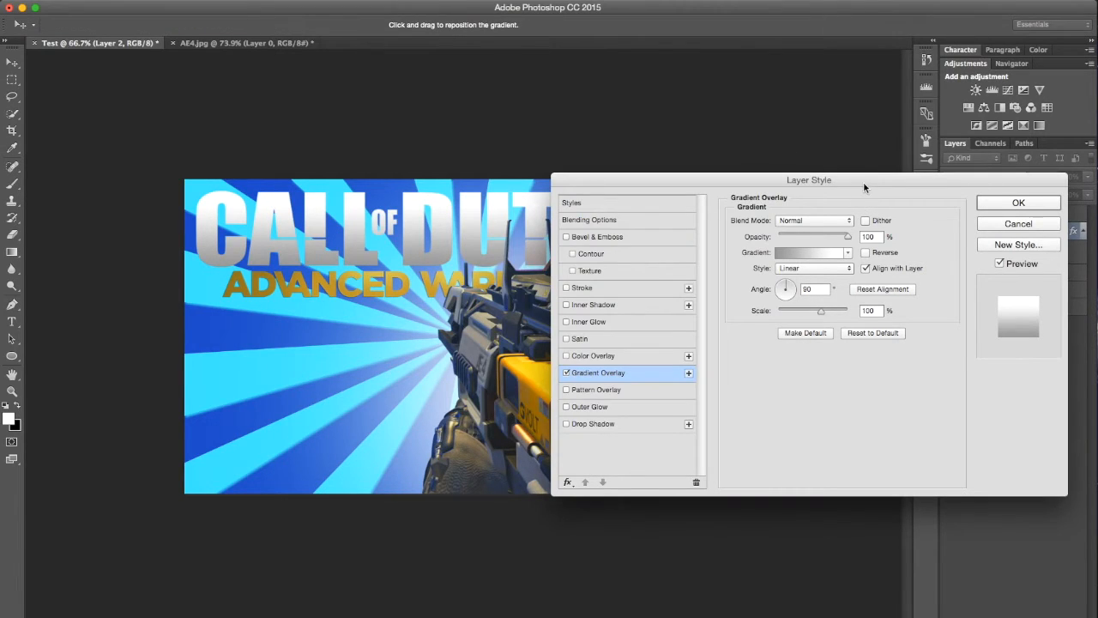
Step: Apply the Gradient Overlay to the CALL OF DUTY lettering and compare it with AE4.jpg
left_click_drag(862, 180, 757, 140)
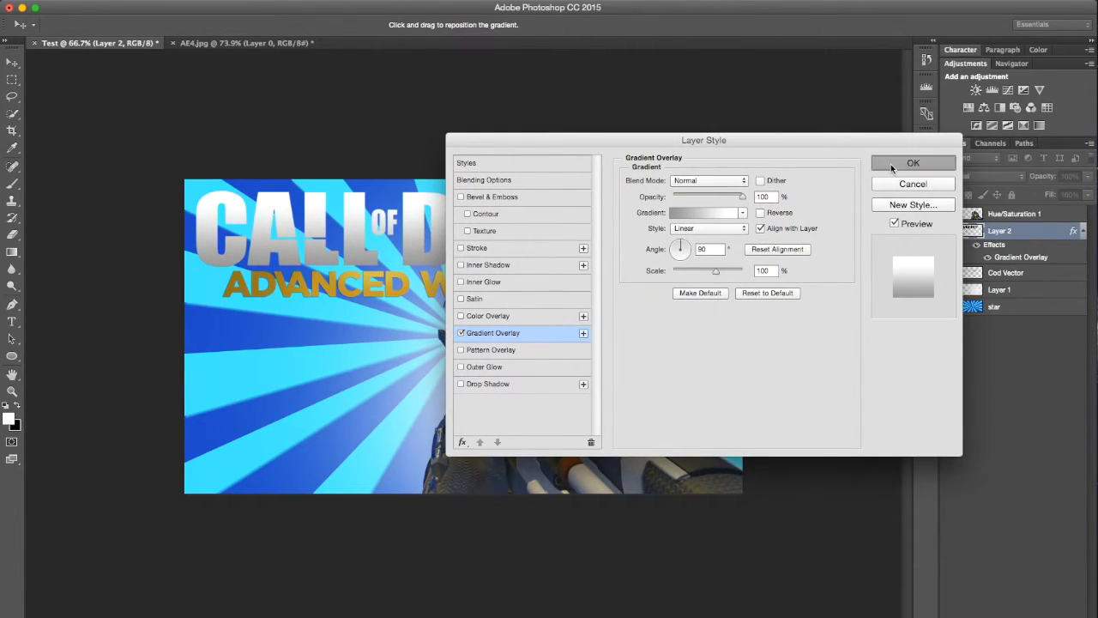
left_click(892, 168)
left_click(224, 44)
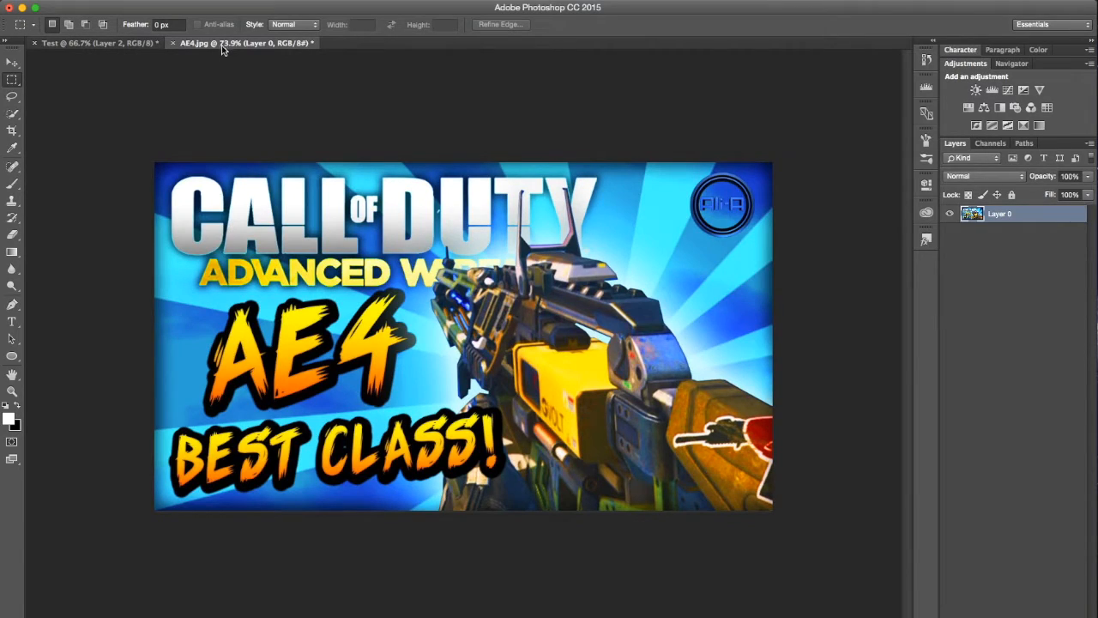
left_click(78, 42)
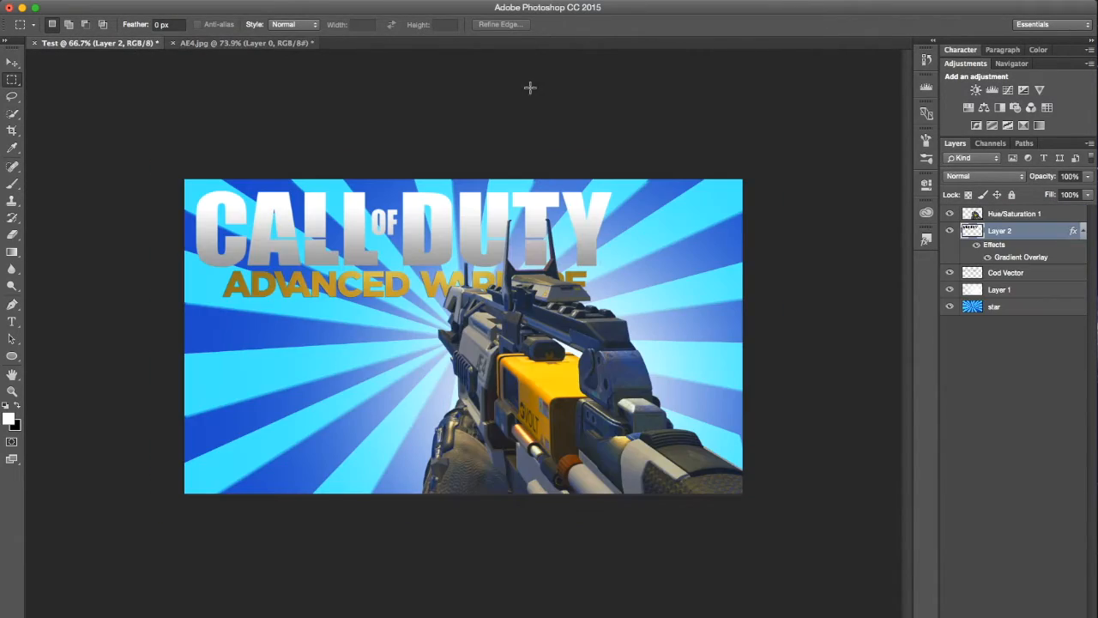
Step: Group Layer 2 and the Cod Vector layer together
left_click(1083, 232)
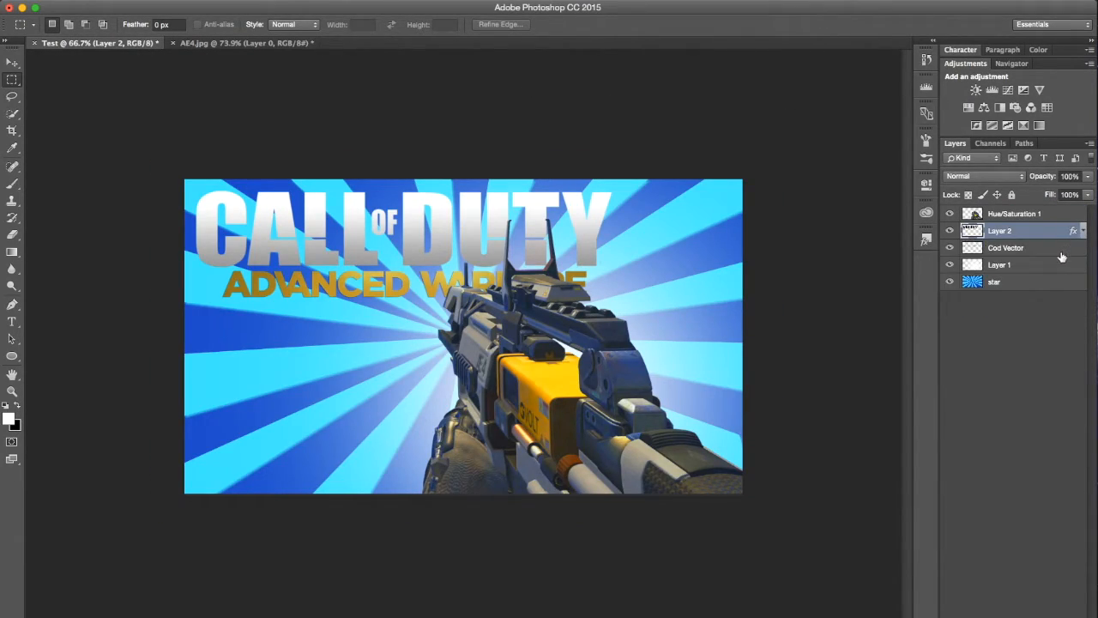
left_click(1061, 255, "shift")
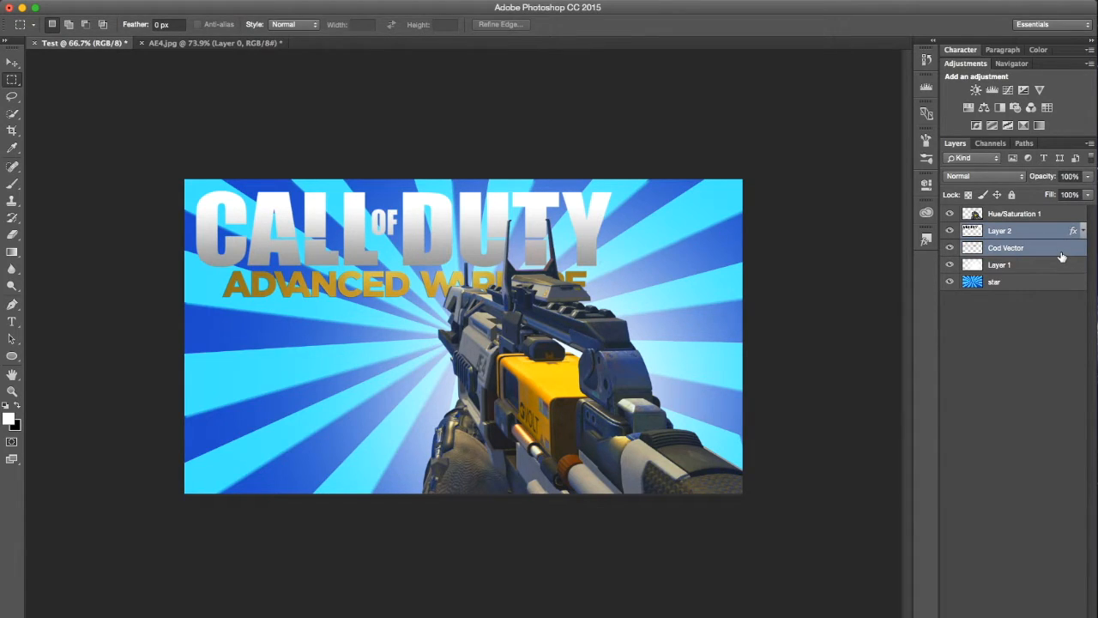
key("super+g")
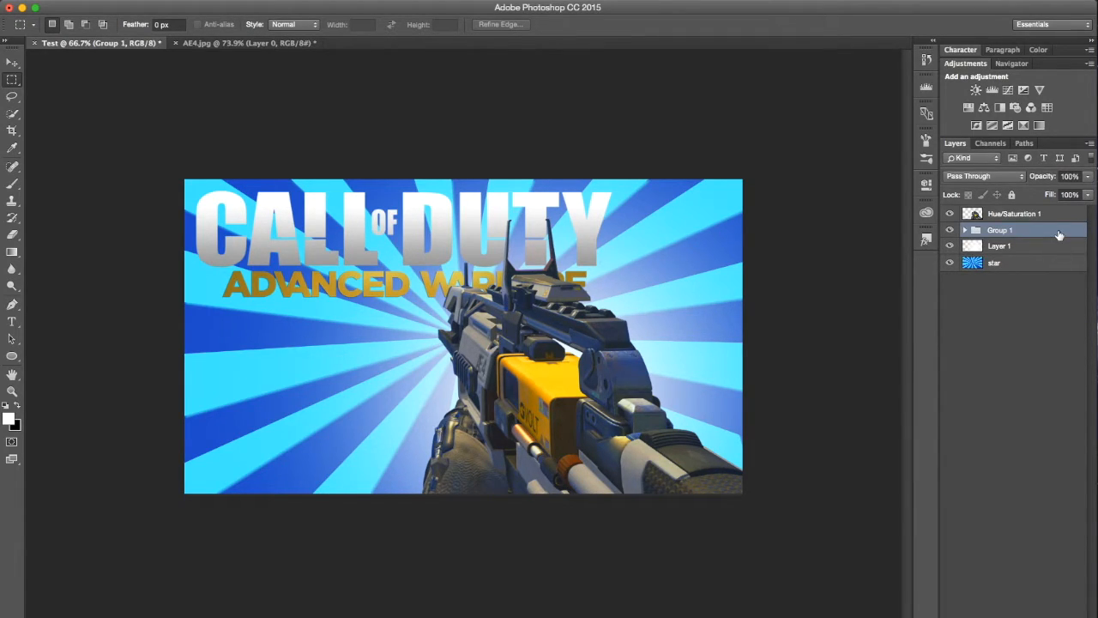
Step: Add a Drop Shadow to the logo group, reset it to default, and raise its spread to 13% and size to about 73 px
double_click(1059, 236)
left_click(535, 386)
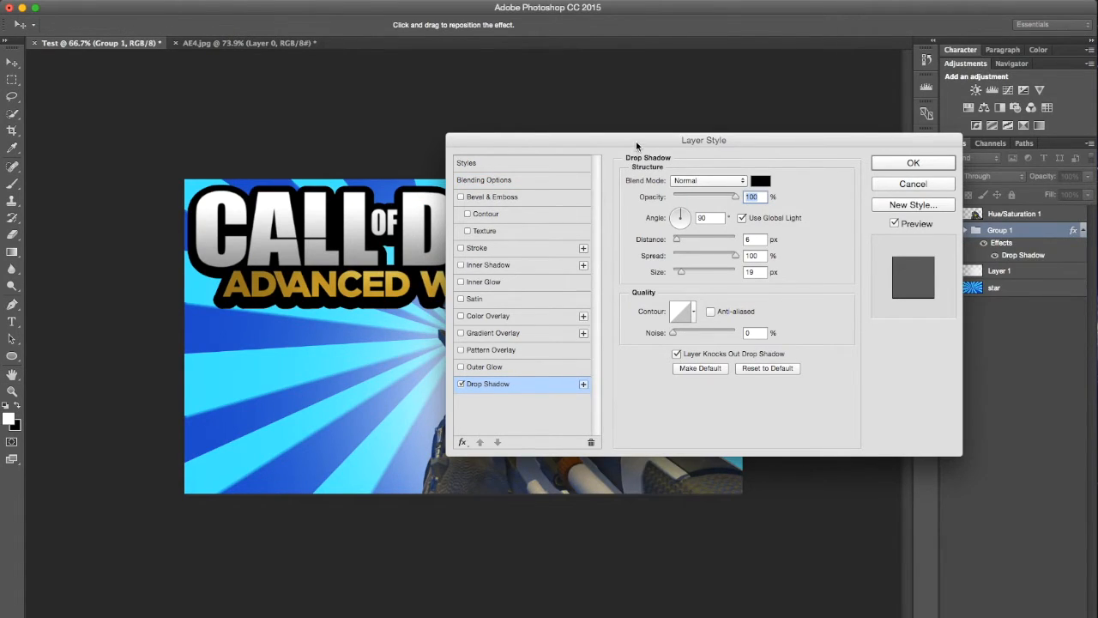
left_click_drag(637, 146, 757, 163)
left_click(885, 386)
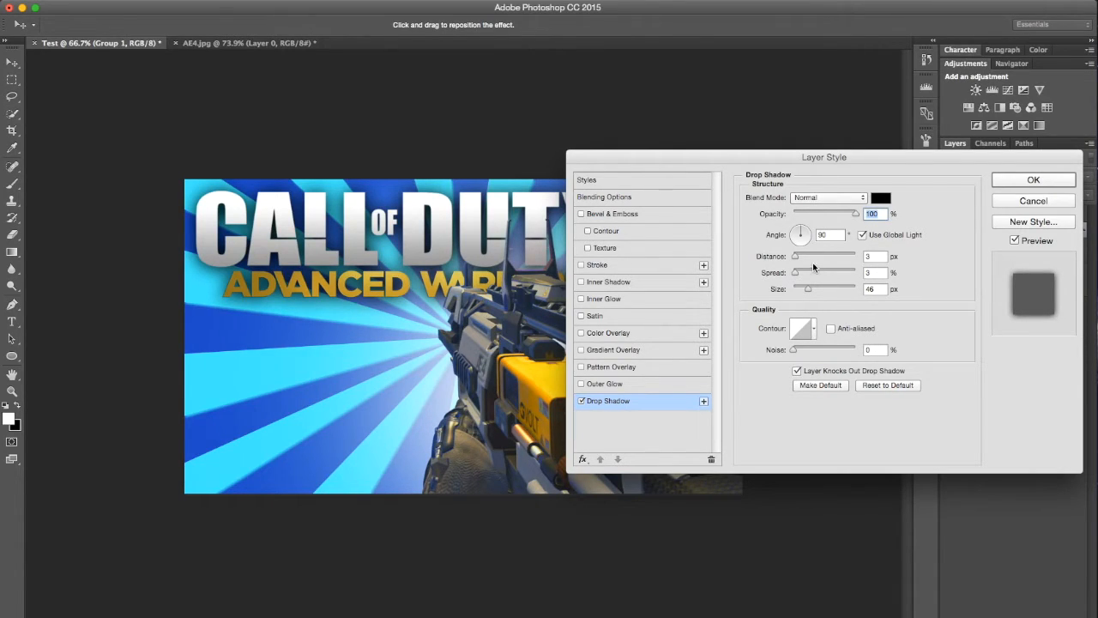
left_click_drag(807, 273, 801, 275)
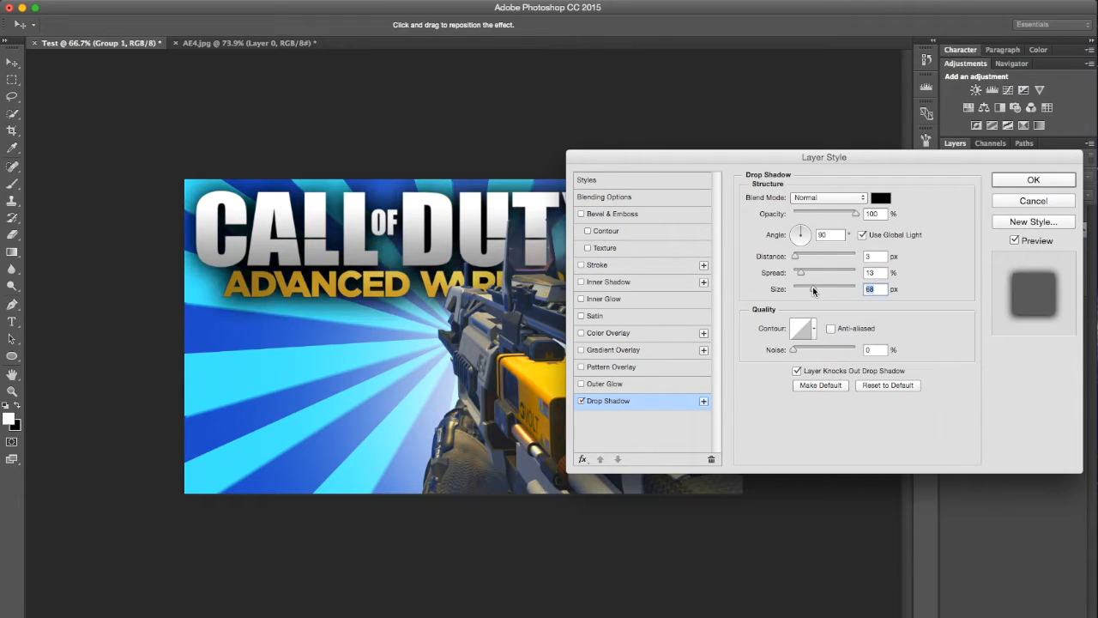
Step: Set the group's Drop Shadow to Multiply, 75% opacity, 15% spread and 38 px size, apply it, and compare the logo with AE4.jpg
left_click(841, 198)
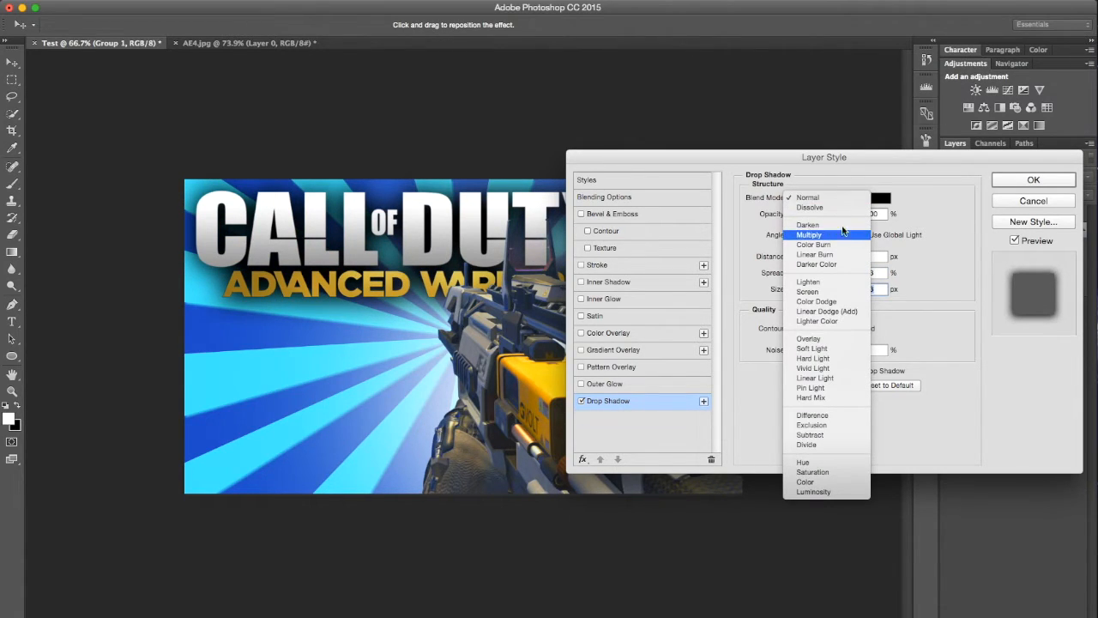
left_click(824, 234)
left_click(882, 215)
type("75")
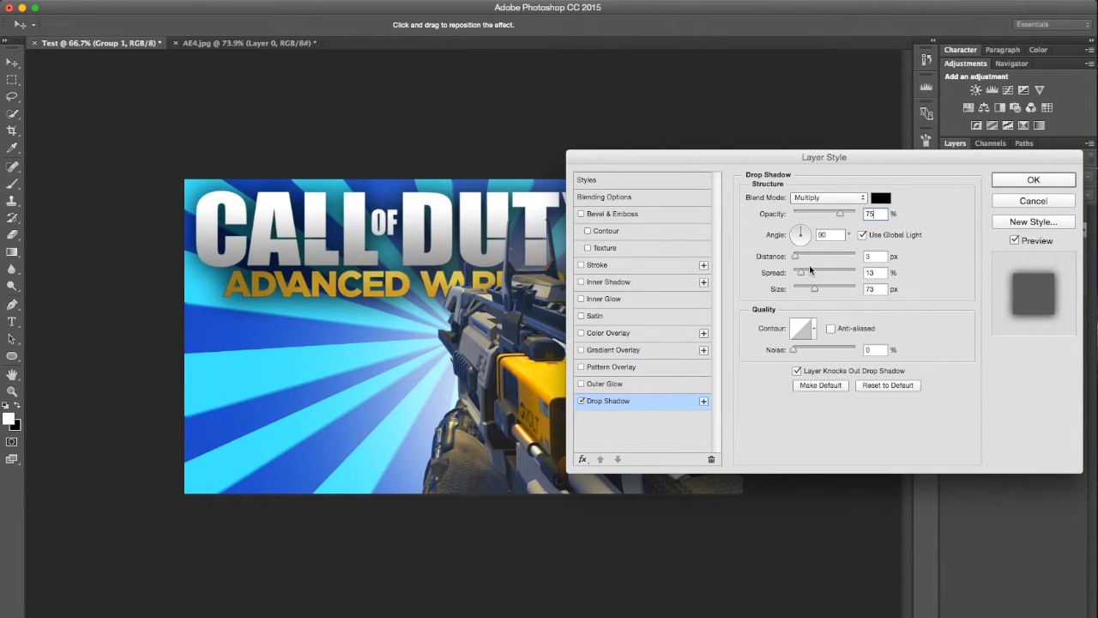
left_click_drag(807, 272, 806, 288)
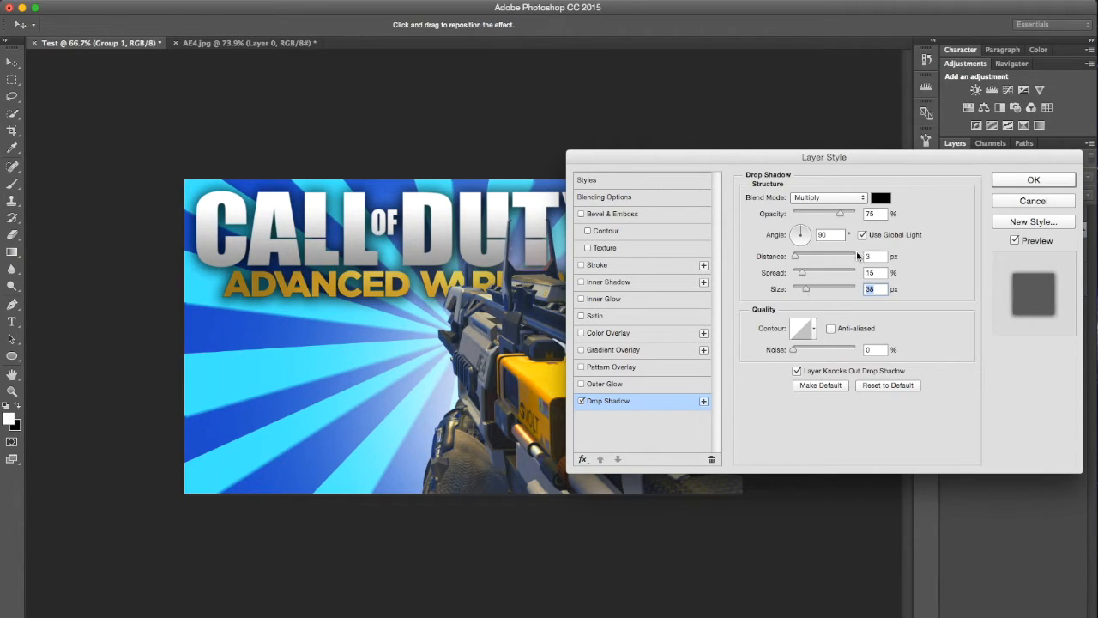
left_click(1034, 181)
left_click(259, 47)
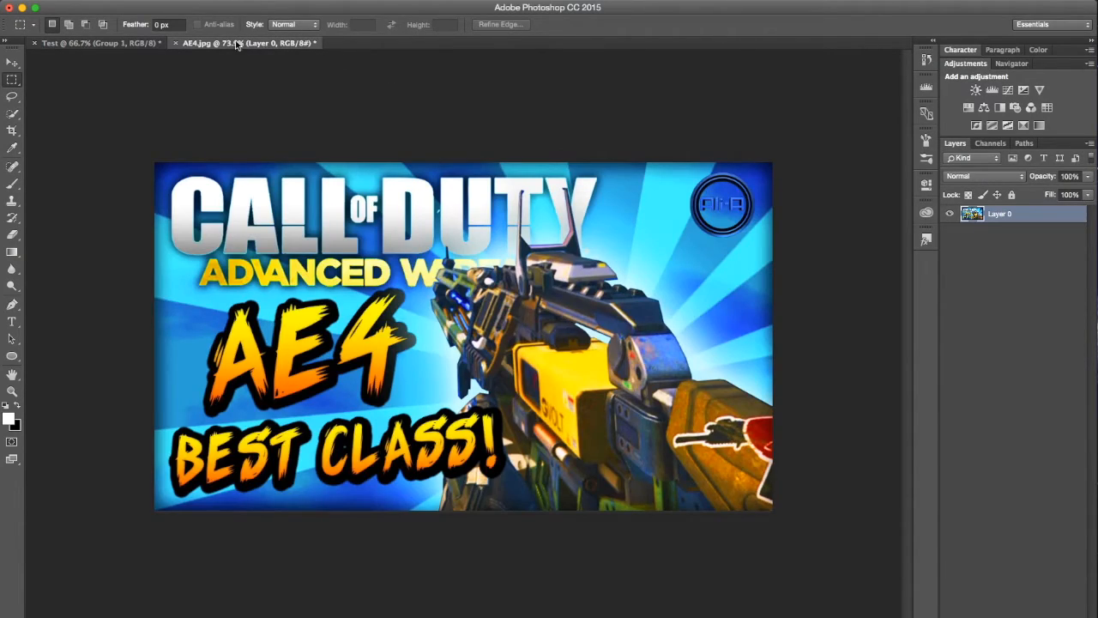
left_click(151, 44)
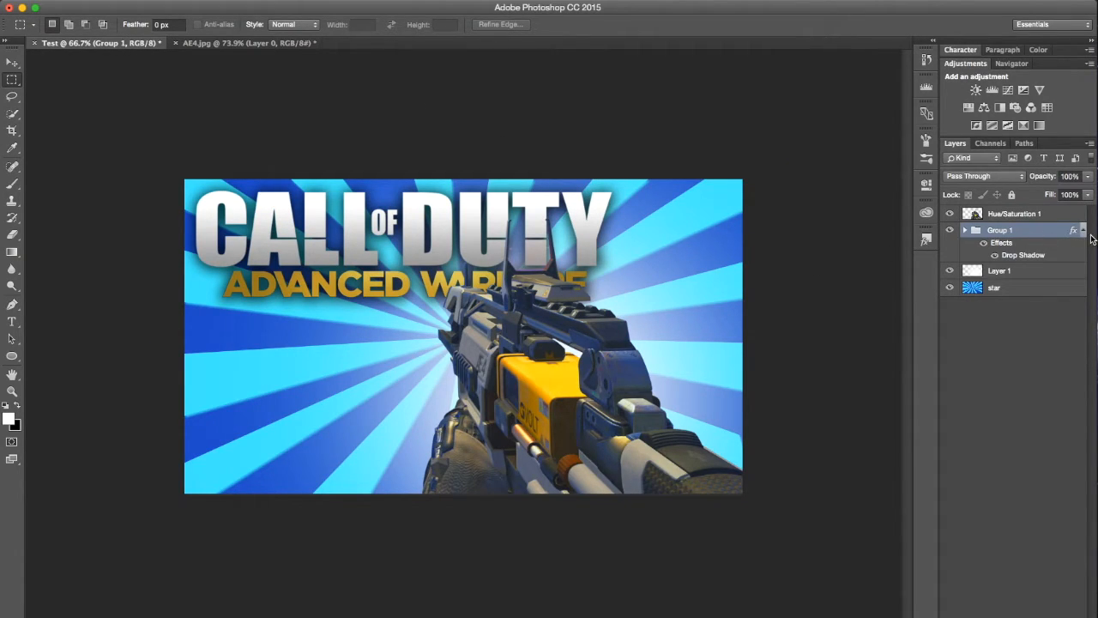
left_click(1083, 231)
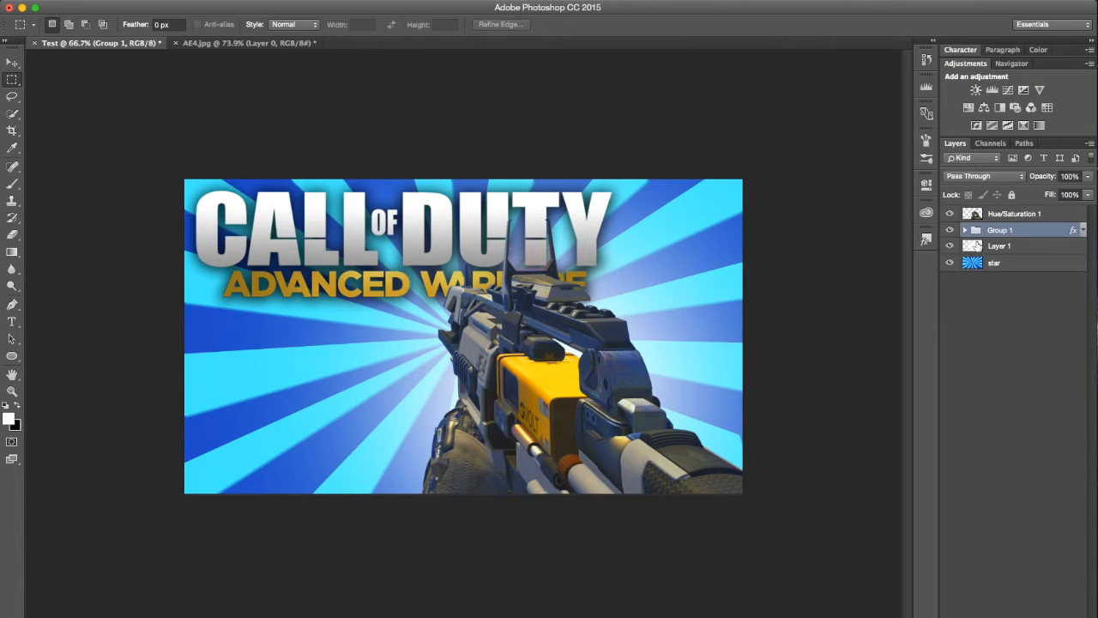
Step: Clip a Hue/Saturation adjustment with saturation +50 to the Cod Vector layer inside Group 1, and compare the result with AE4.jpg
left_click(965, 230)
left_click(1051, 270)
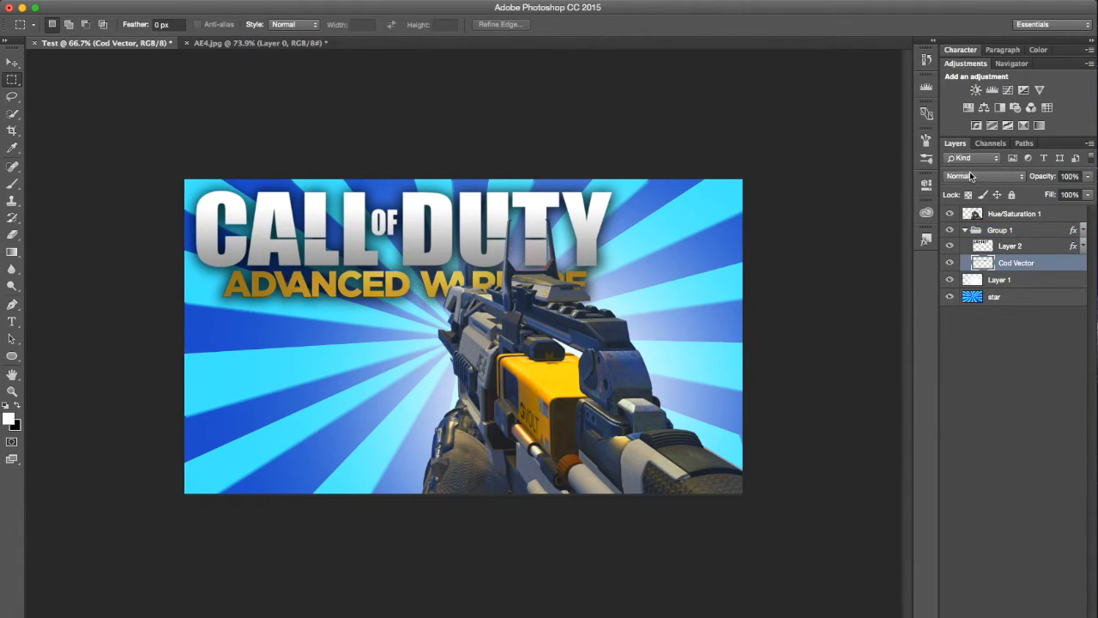
left_click(968, 107)
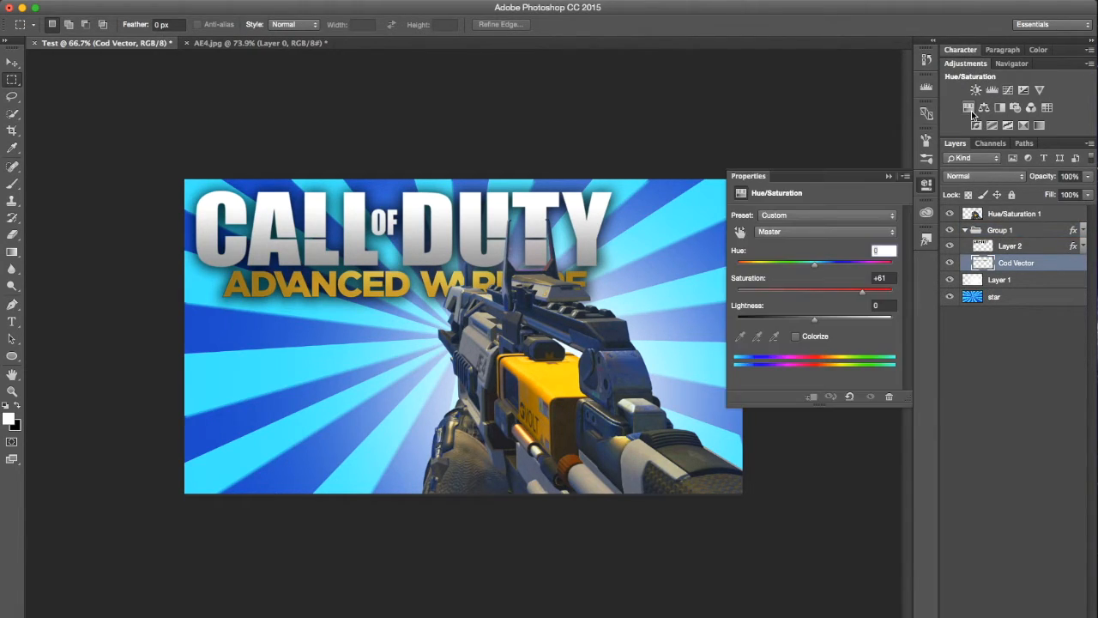
left_click(810, 398)
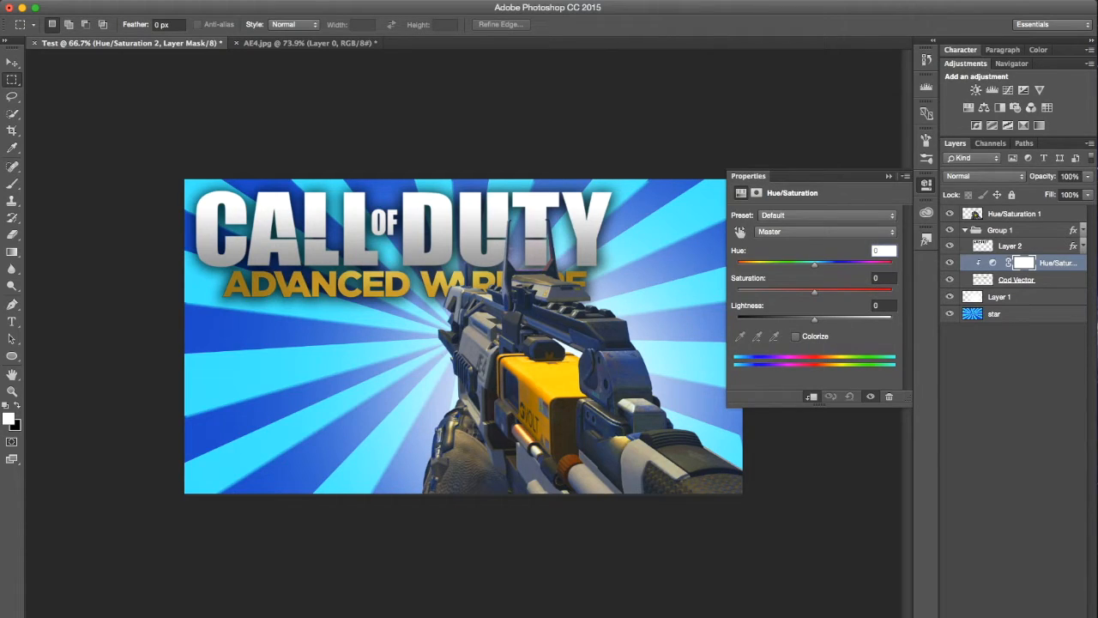
mouse_move(839, 293)
left_mouse_down()
mouse_move(882, 295)
mouse_move(854, 294)
left_mouse_up()
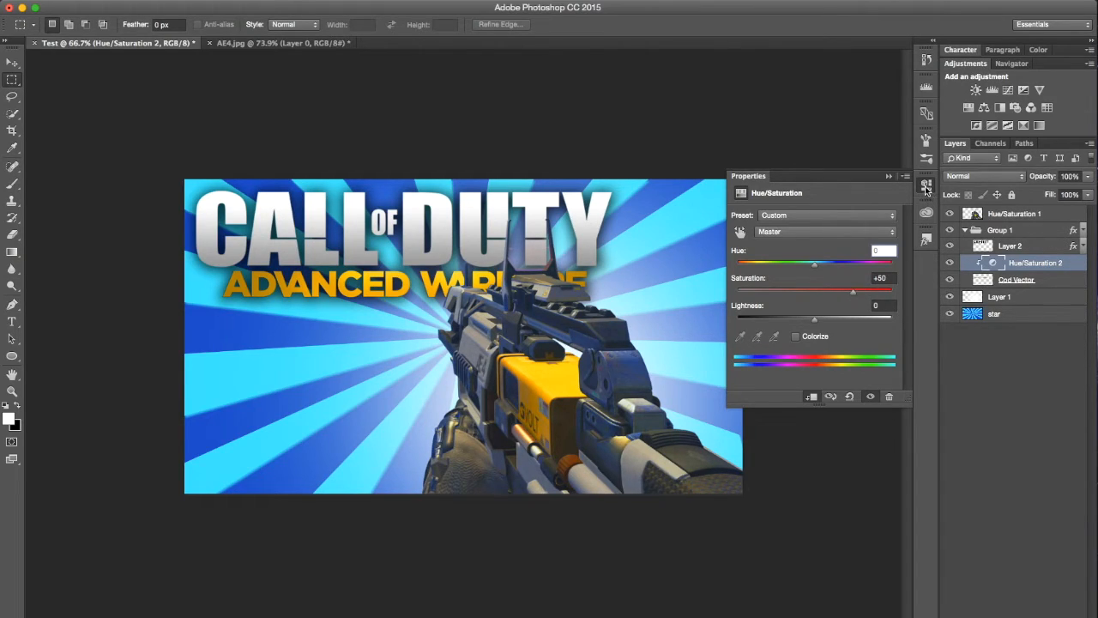
left_click(927, 187)
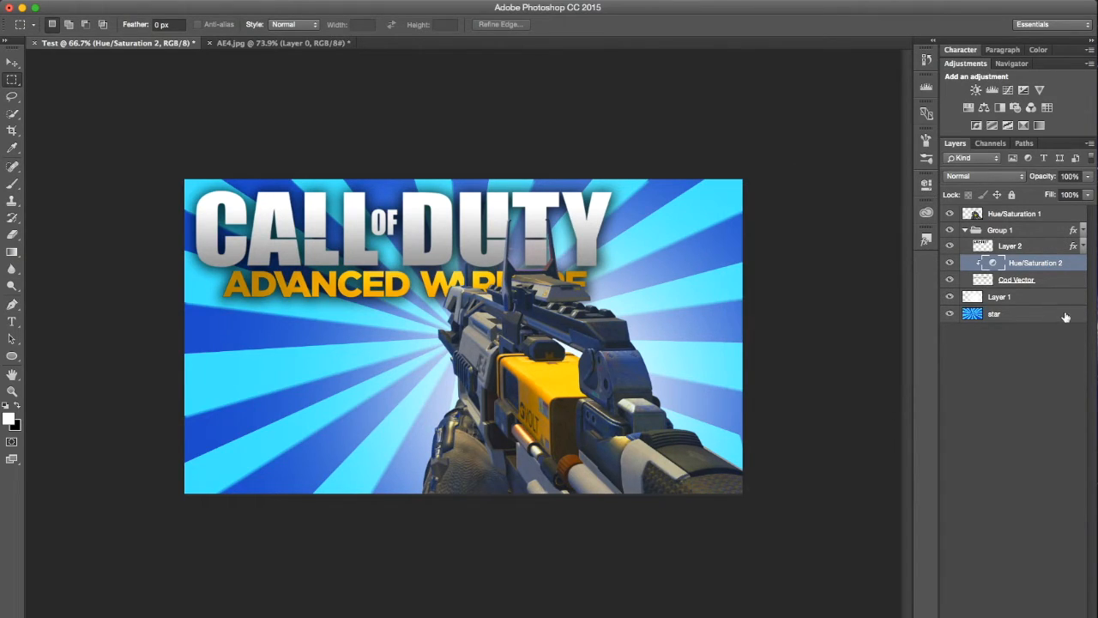
left_click(966, 231)
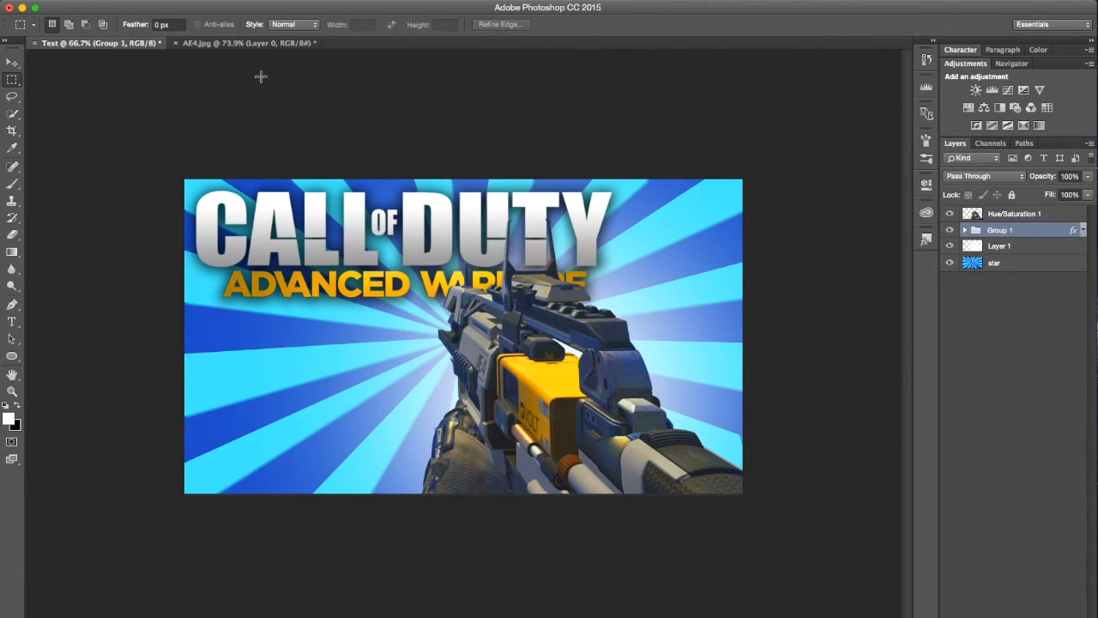
left_click(266, 43)
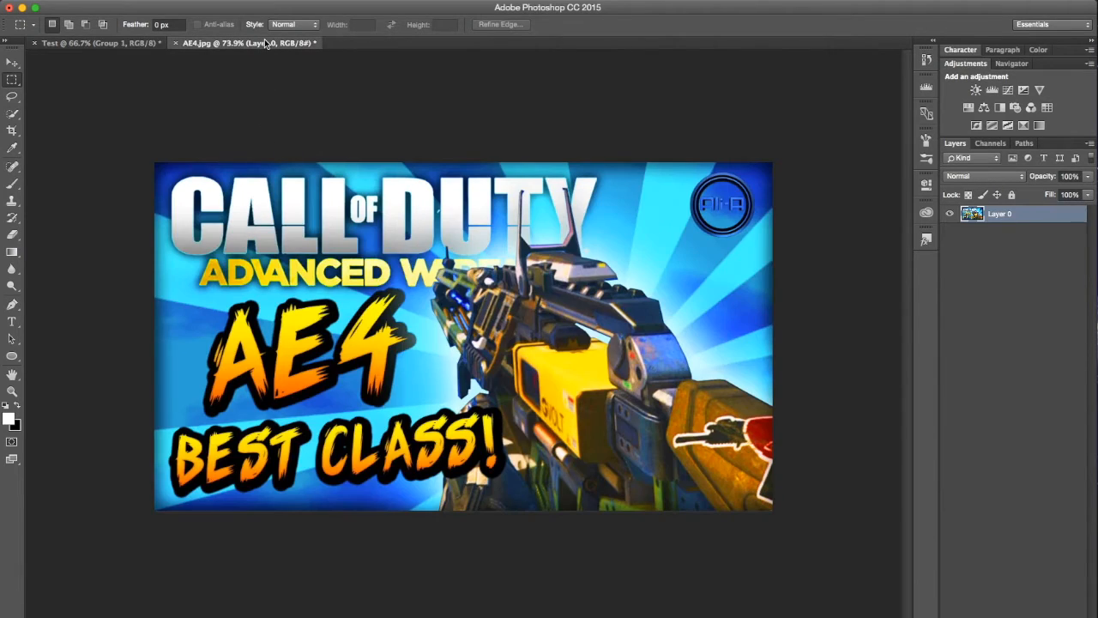
Step: In the Test document, select the topmost Hue/Saturation 1 layer and choose the EE-Bellflower Regular font for the Type tool
left_click(112, 44)
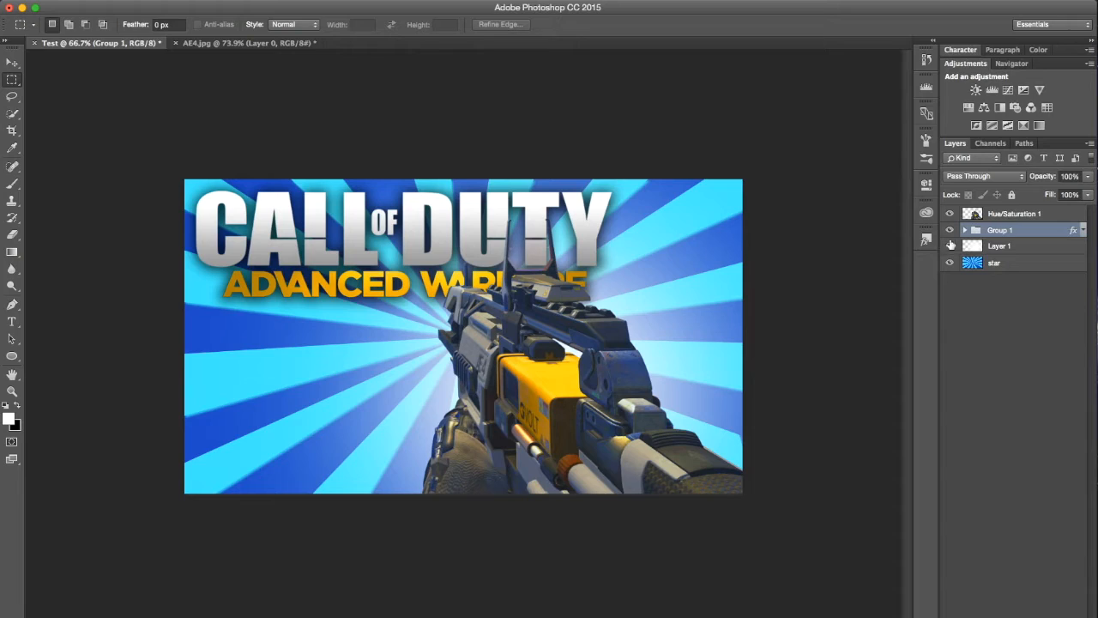
left_click(1059, 217)
key("t")
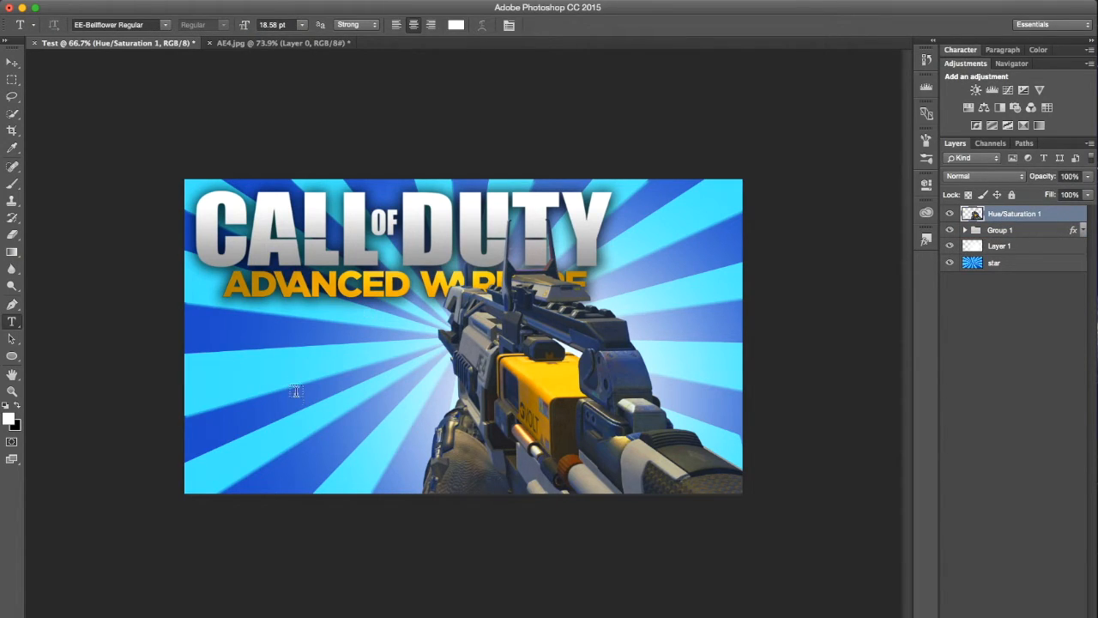
left_click(266, 398)
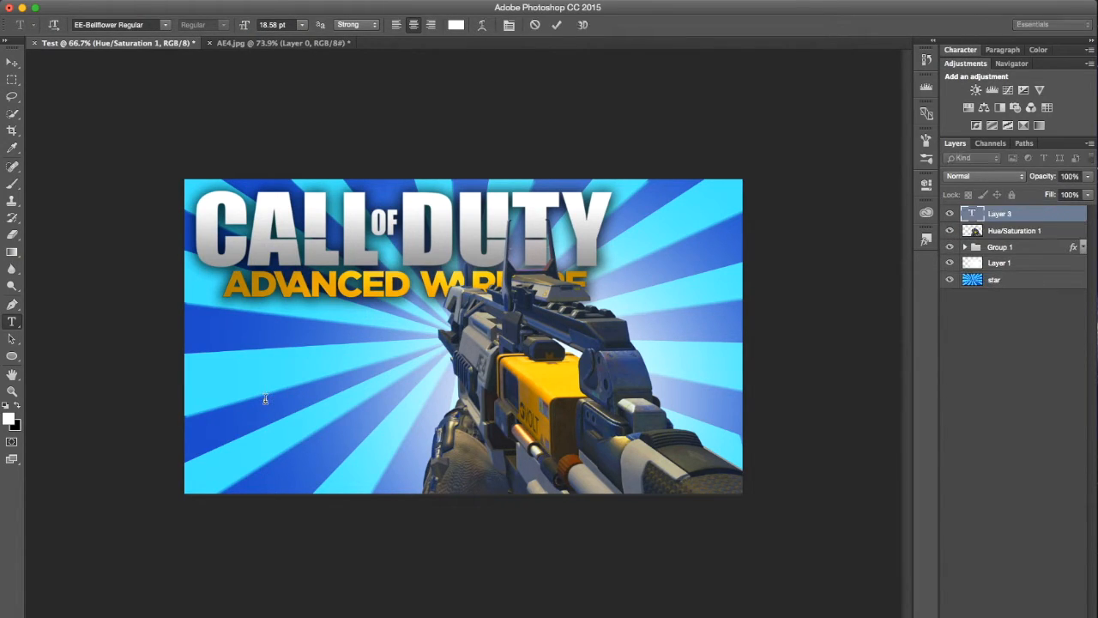
left_click(545, 24)
left_click(150, 24)
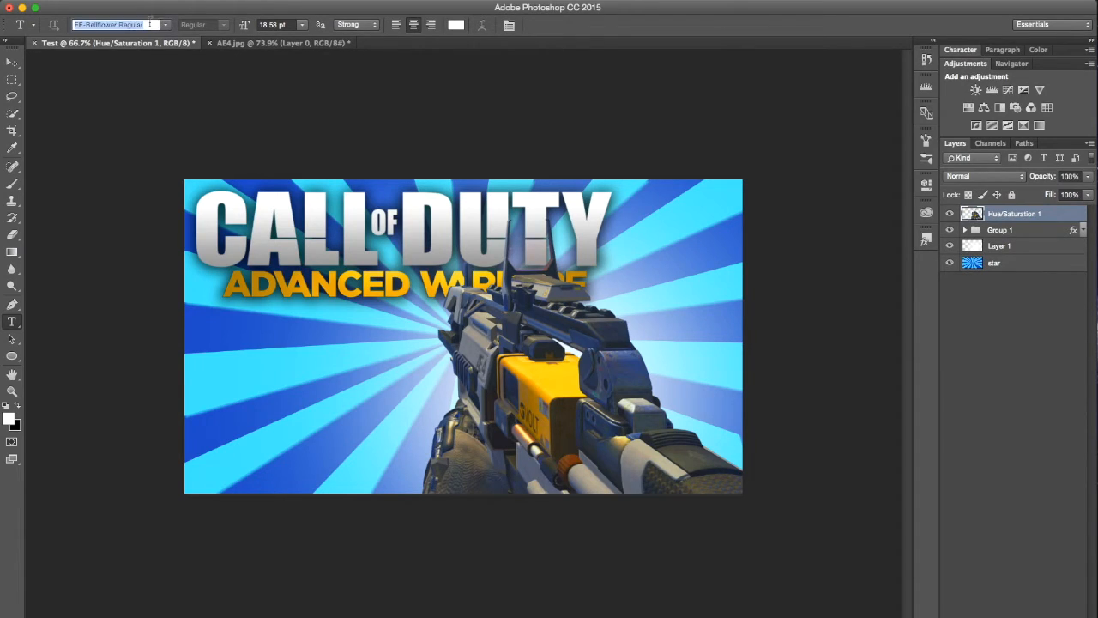
type("ee")
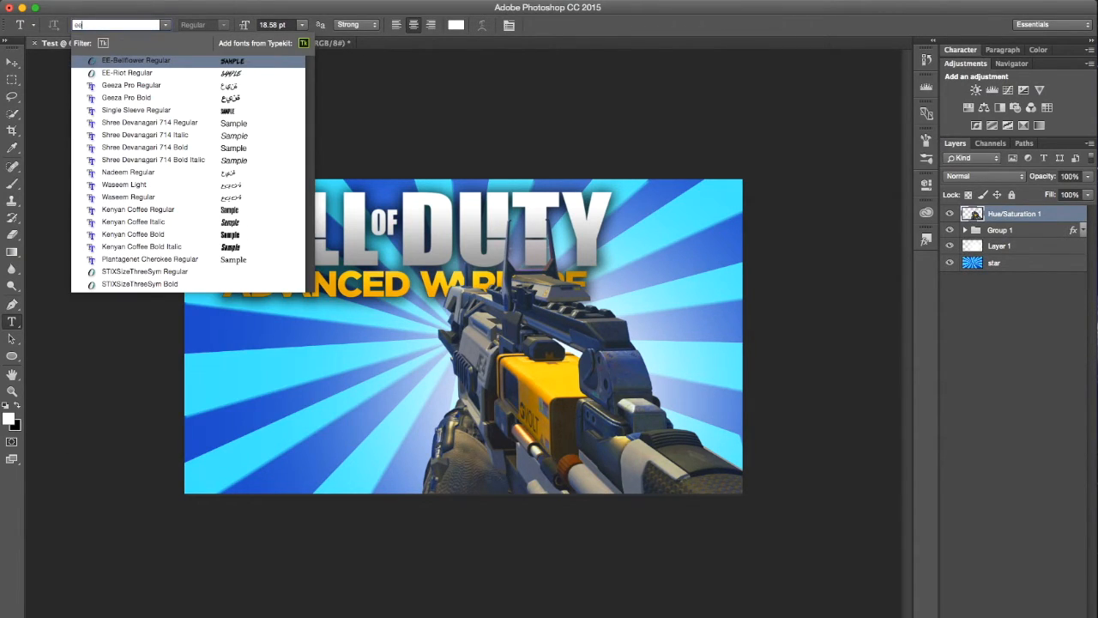
type("-")
key("Down")
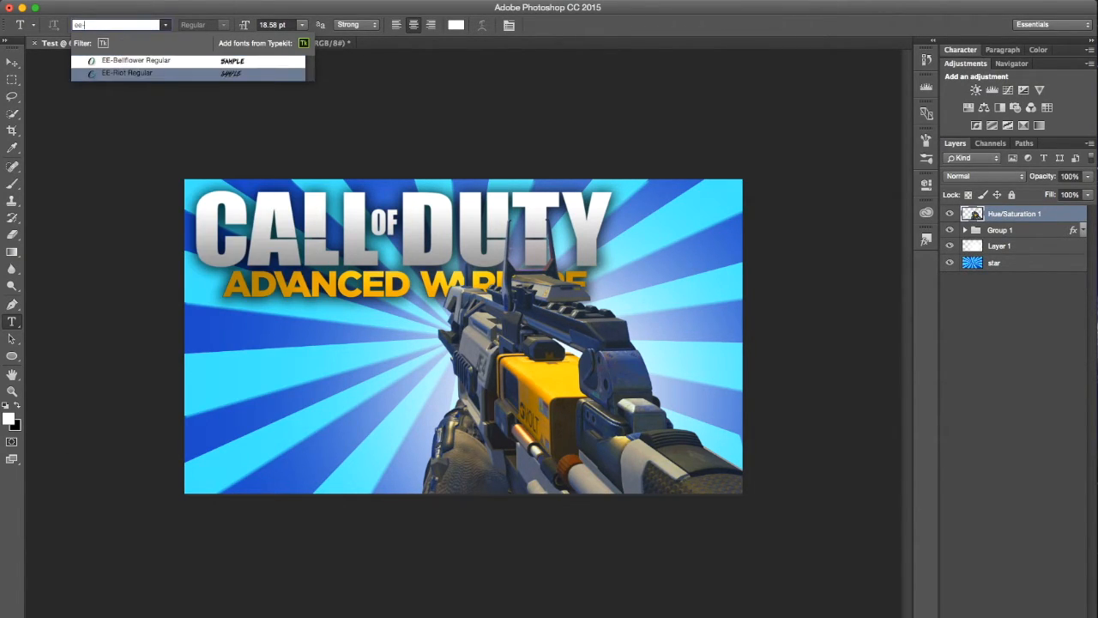
key("Up")
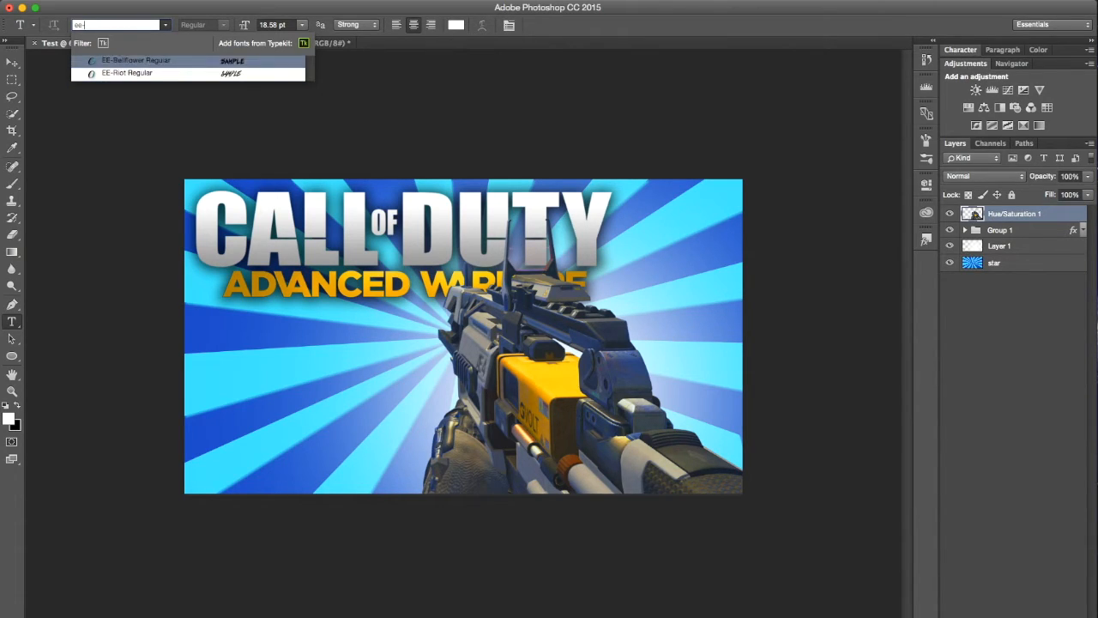
key("Down")
key("Up")
key("Down")
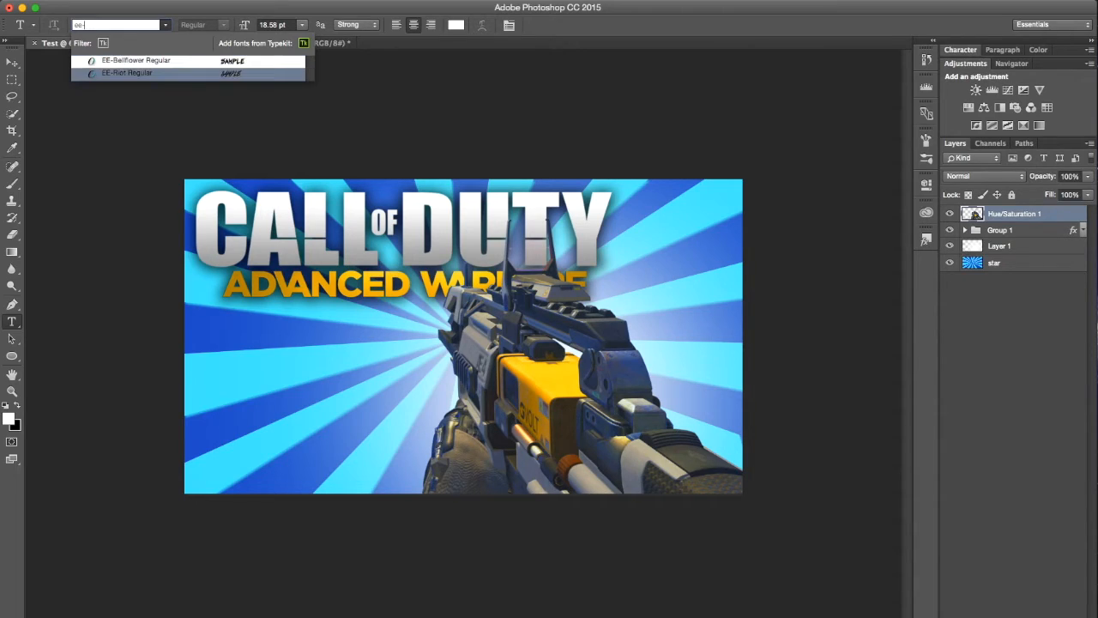
key("Up")
key("Down")
key("Up")
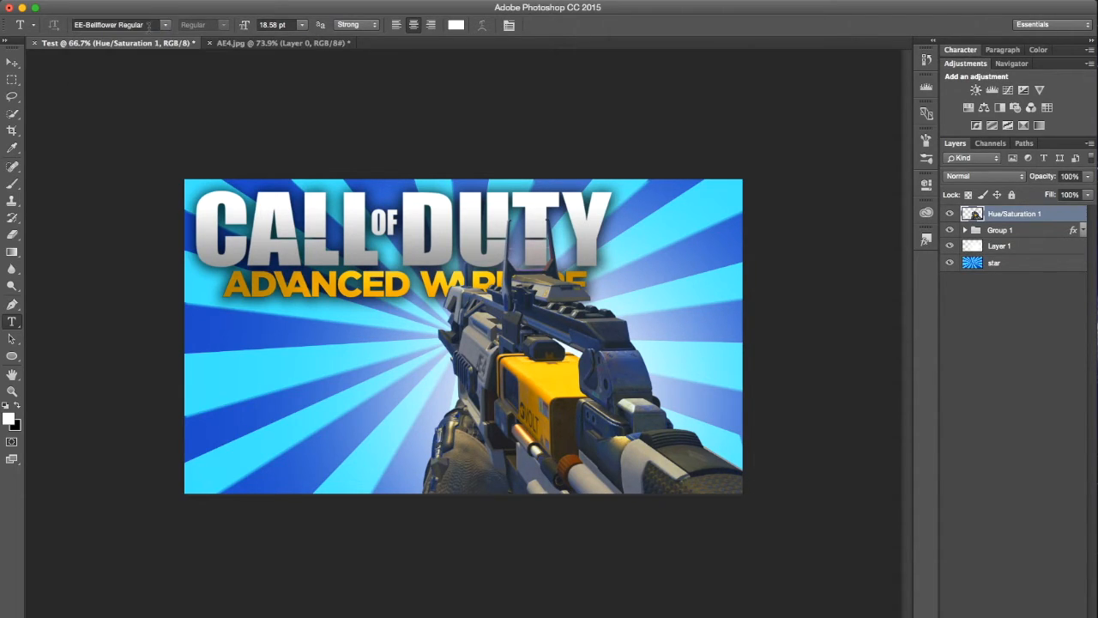
Step: Add the text "ae4" at 28.58 pt on the rays below the logo, beside the gun
left_click(262, 358)
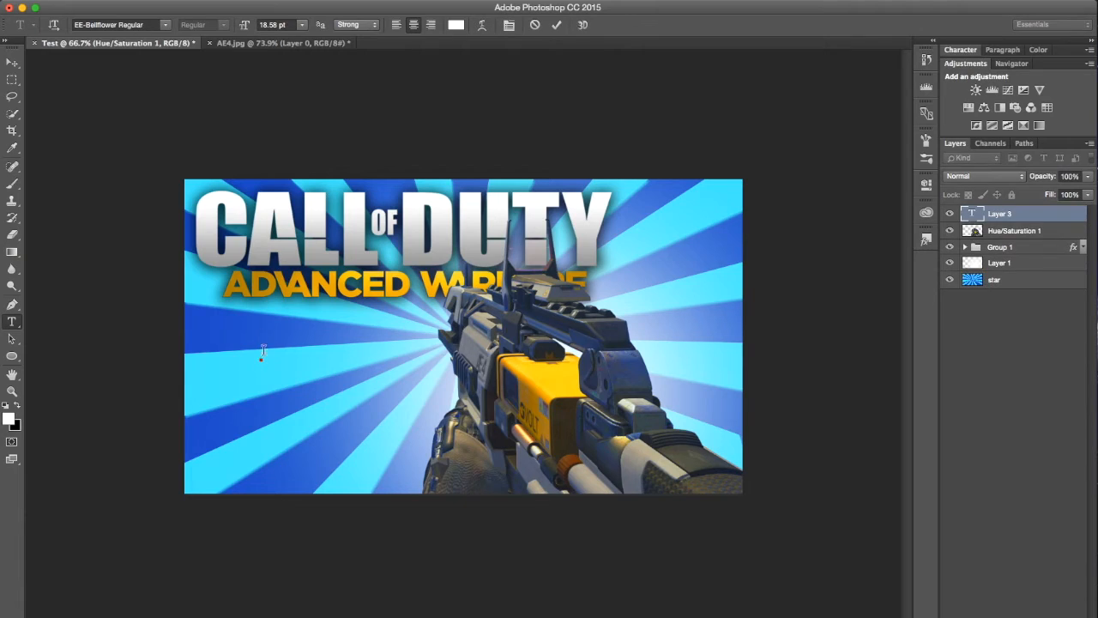
left_click_drag(249, 28, 258, 28)
type("AE4")
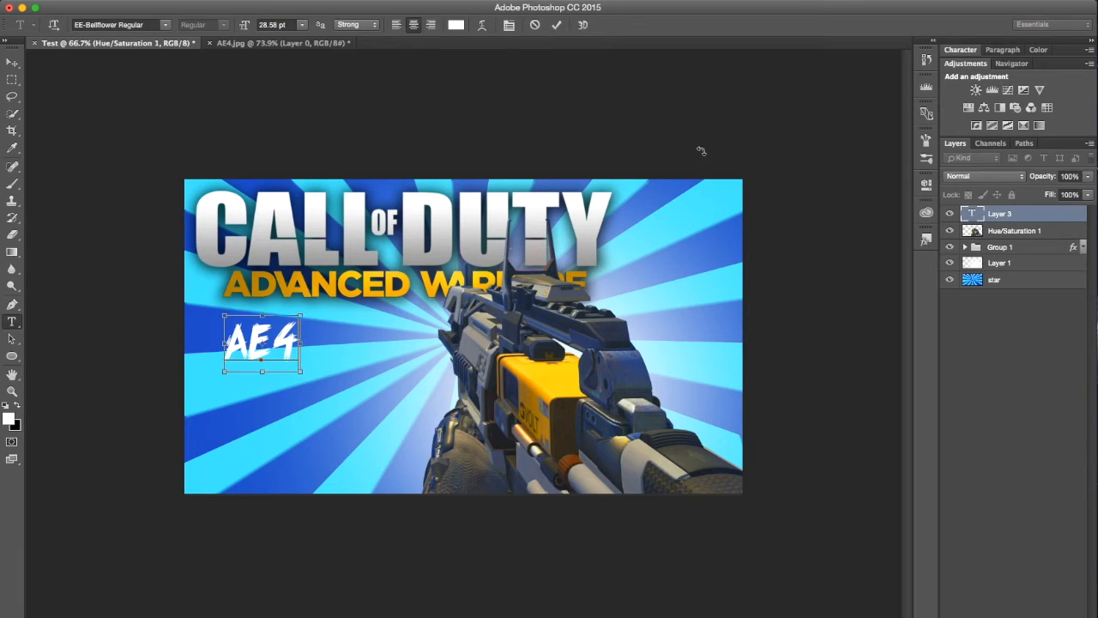
key("super+Return")
Step: Add the text "best class" beneath the ae4 text and move it so the whole phrase sits inside the canvas
left_click(251, 429)
type("best")
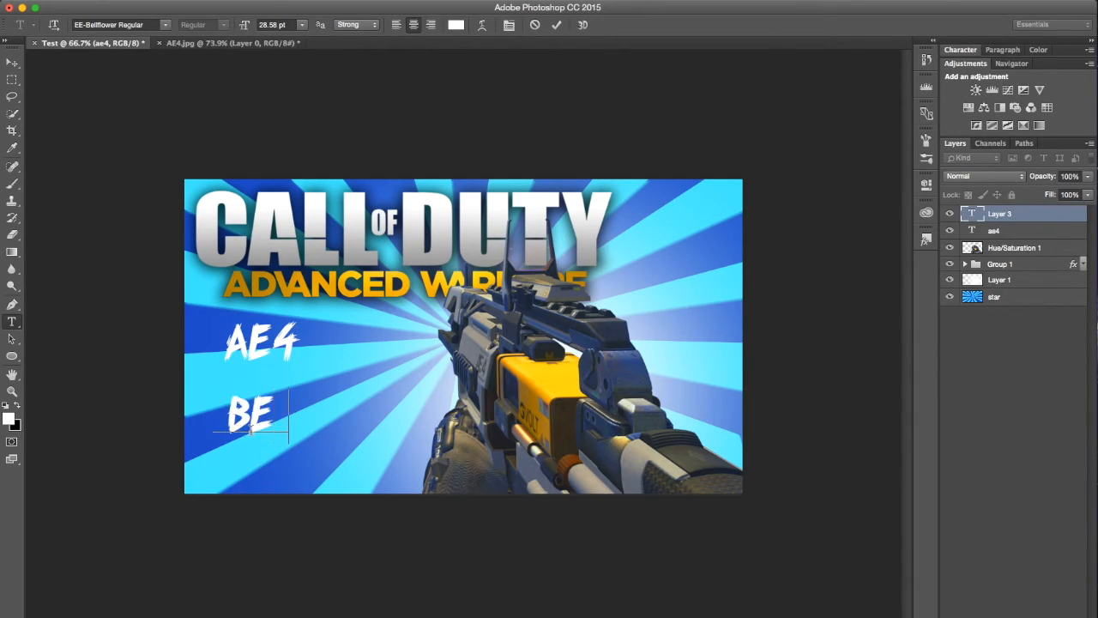
type(" class")
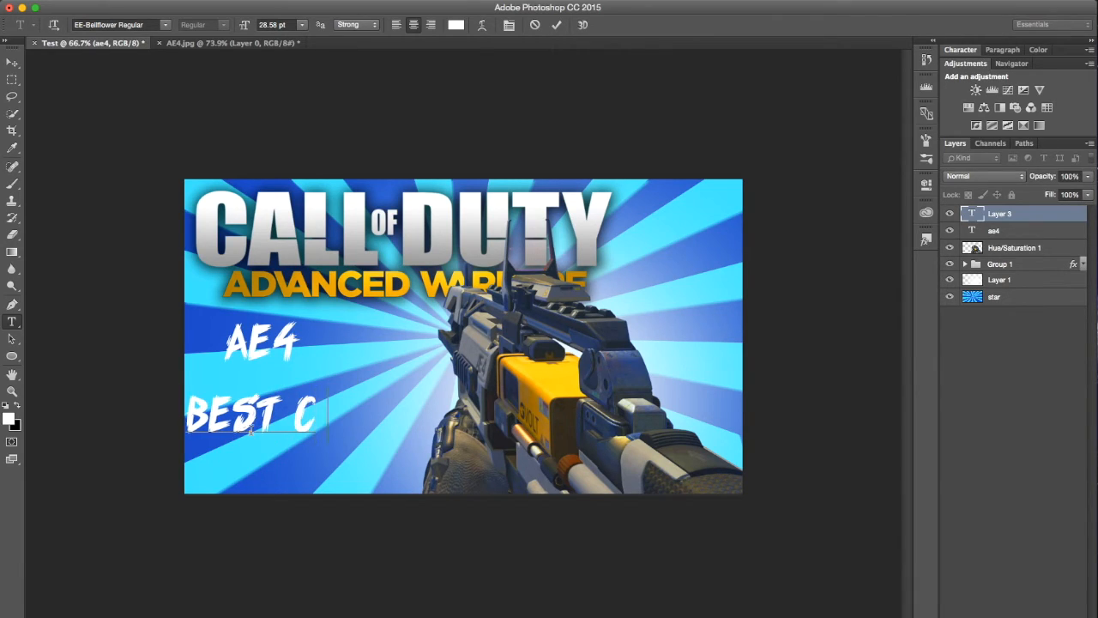
key("super+Return")
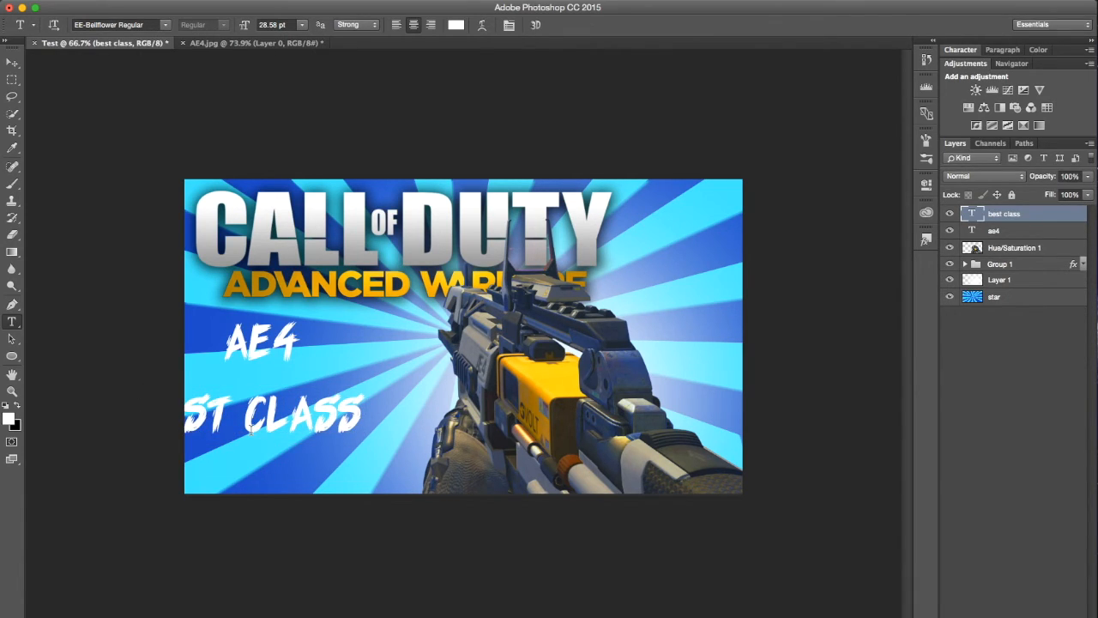
key("v")
left_click_drag(206, 436, 288, 440)
Step: Place the ae4 layer above the best class layer and move its text to sit centred over the best class text
double_click(1031, 236)
left_click(1036, 203)
left_click_drag(1045, 234, 1043, 211)
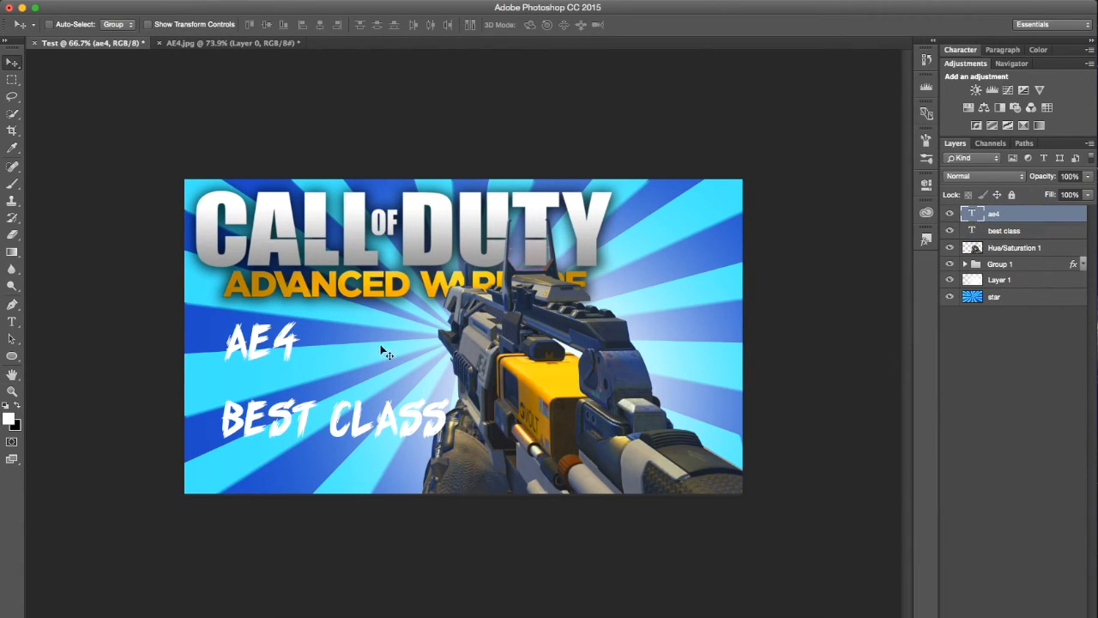
left_click_drag(294, 352, 367, 363)
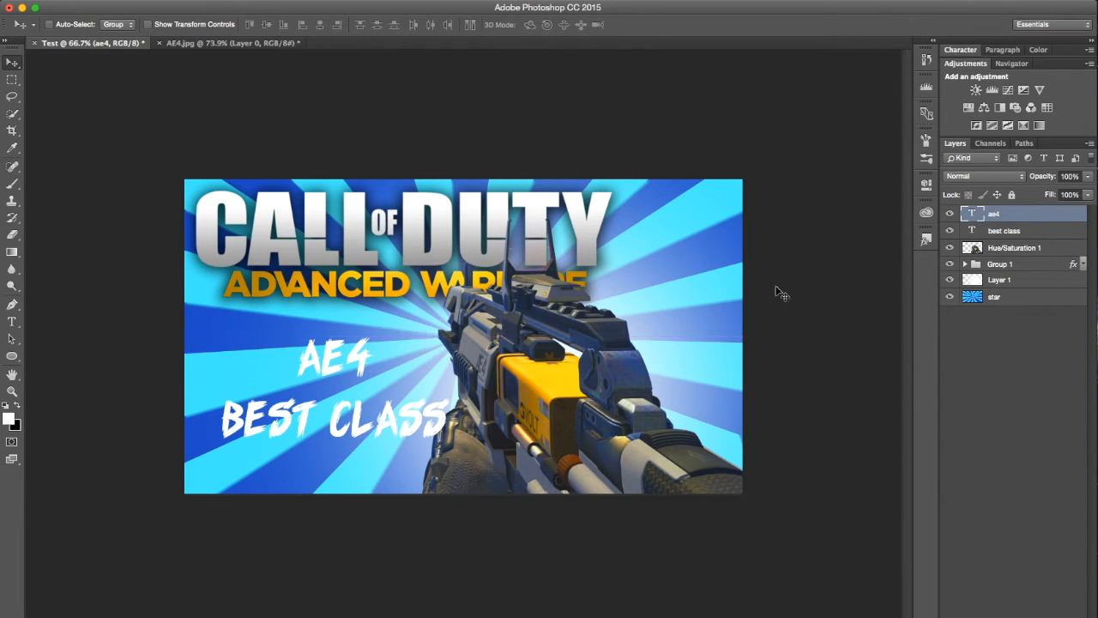
Step: Select the ae4 and best class text layers together and start a Free Transform on them
left_click(1035, 233, "shift")
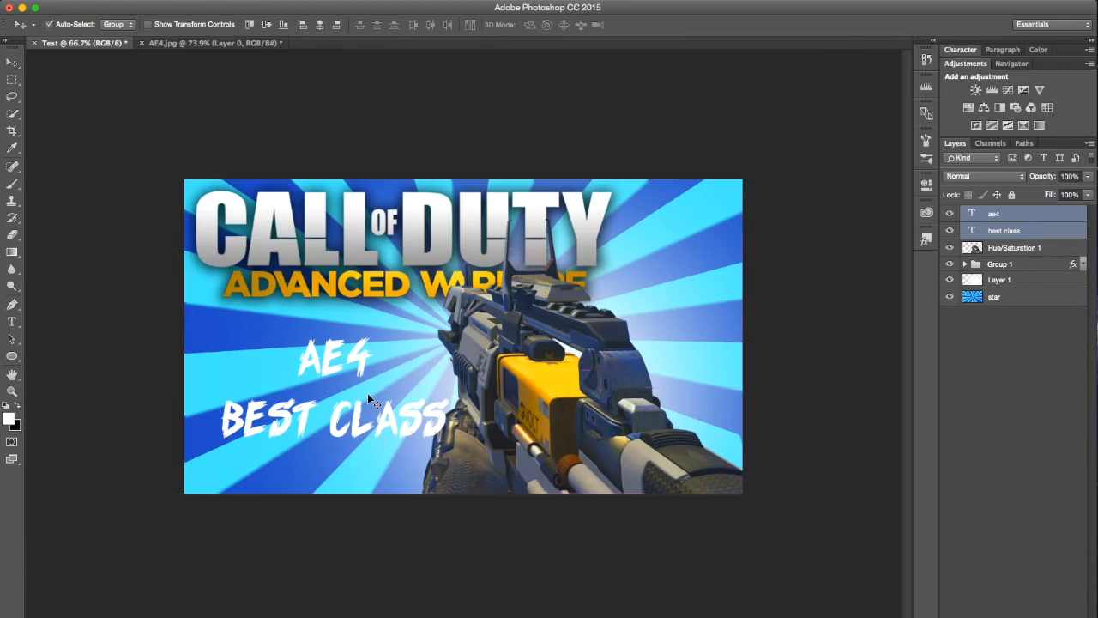
key("super+t")
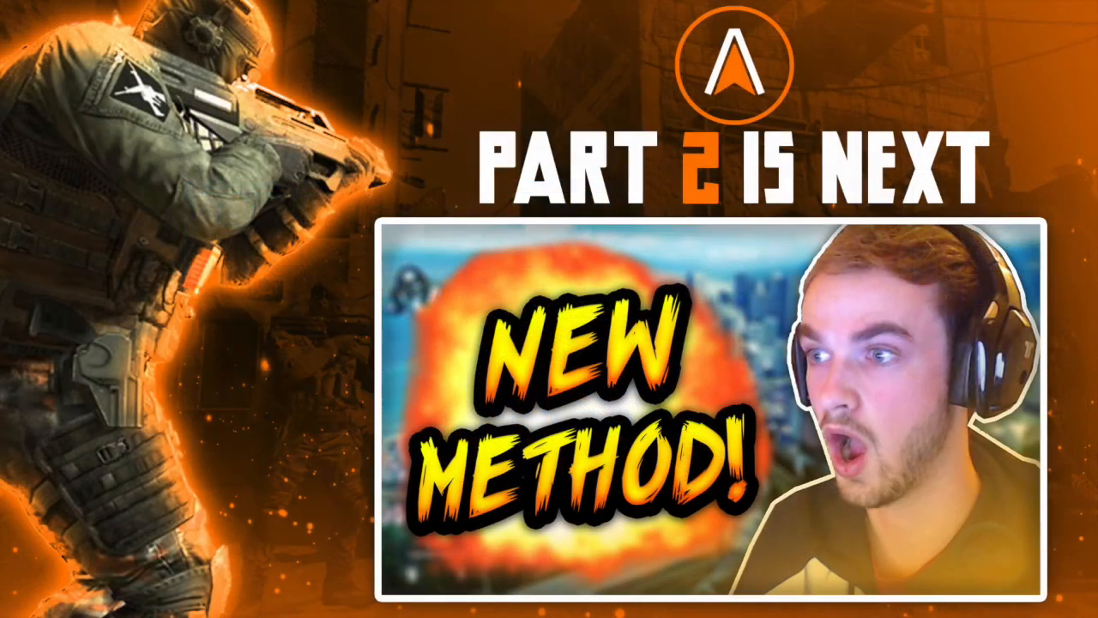